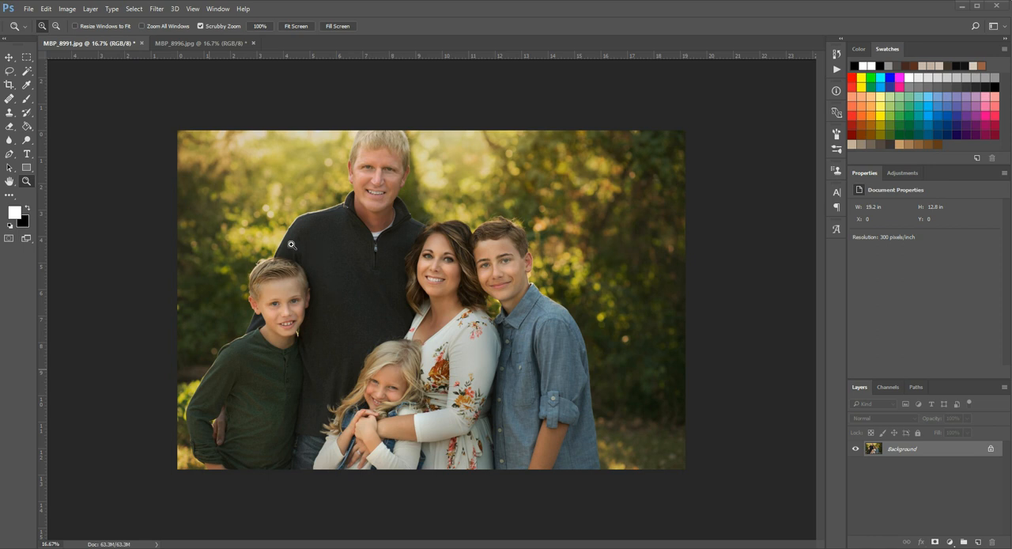
- In MBP_8996.jpg, make a rectangular selection around the smiling boy in the green shirt, extending to the photo's lower-left corner
{"action": "left_click", "coordinate": [190, 44]}
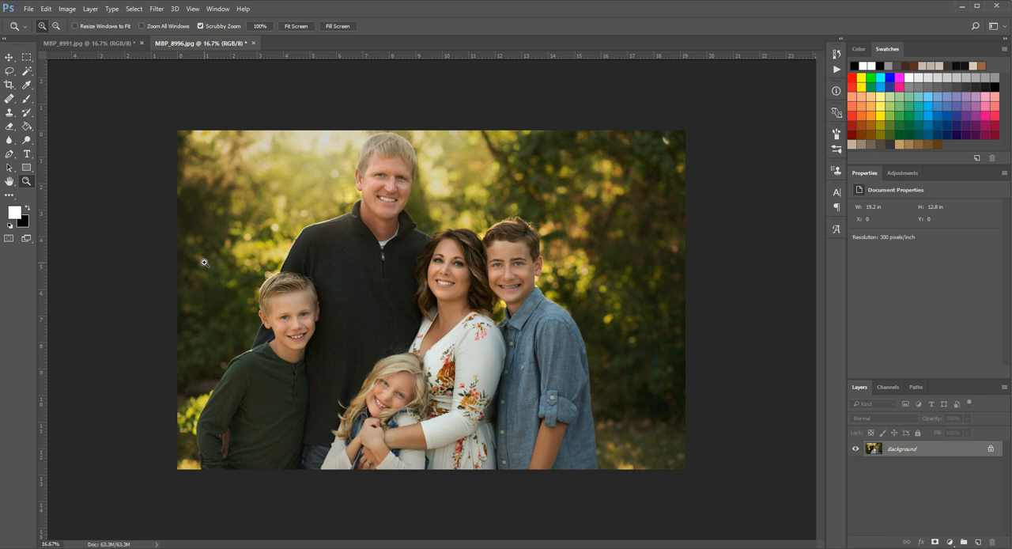
{"action": "left_click", "coordinate": [27, 60]}
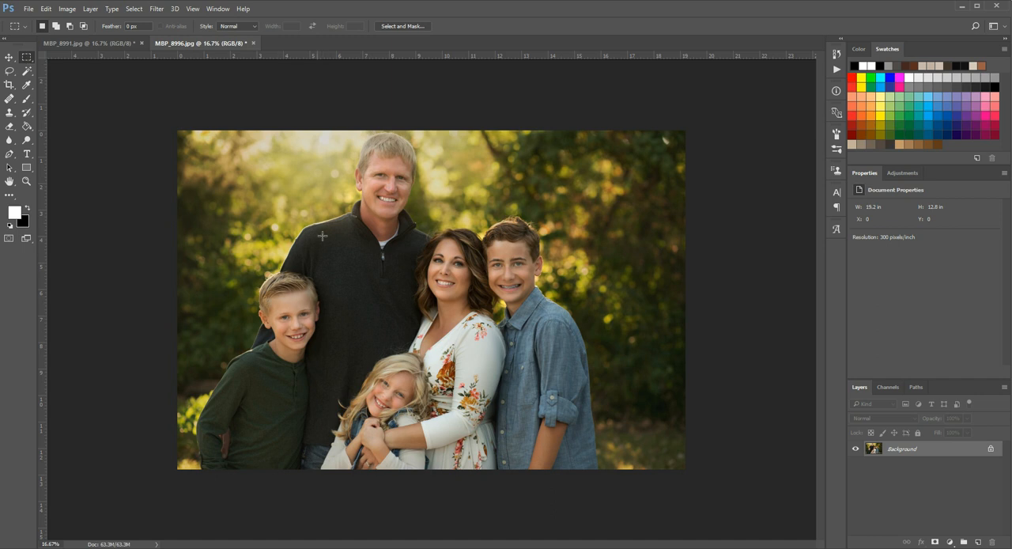
{"action": "left_click_drag", "start_coordinate": [263, 341], "coordinate": [143, 482]}
- Move a copy of the selected area into MBP_8991.jpg as a new layer over the same boy
{"action": "left_click", "coordinate": [11, 58]}
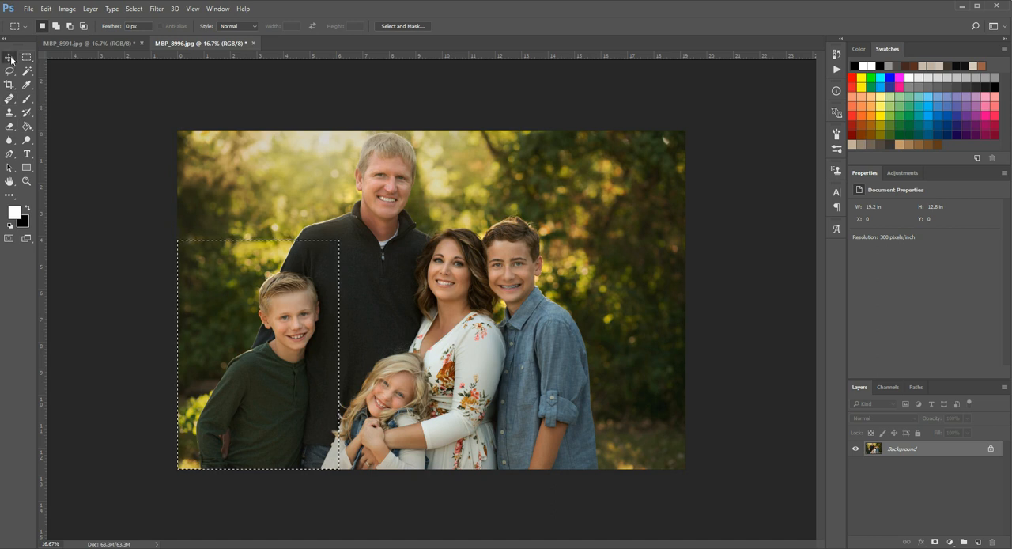
{"action": "left_click_drag", "start_coordinate": [264, 335], "coordinate": [259, 261]}
{"action": "left_click_drag", "start_coordinate": [283, 324], "coordinate": [287, 333]}
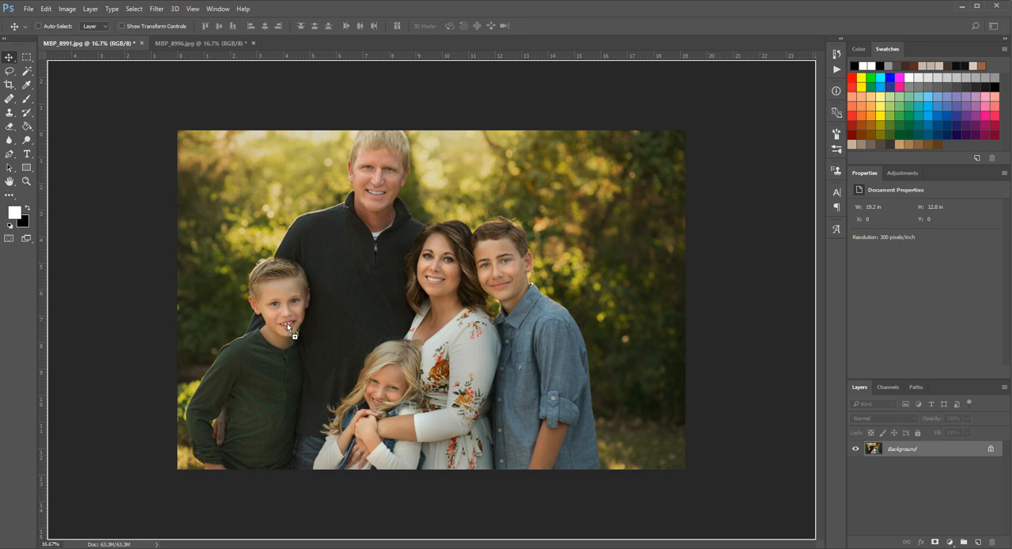
{"action": "mouse_move", "coordinate": [287, 322]}
{"action": "left_mouse_down"}
{"action": "mouse_move", "coordinate": [291, 332]}
{"action": "mouse_move", "coordinate": [282, 320]}
{"action": "left_mouse_up"}
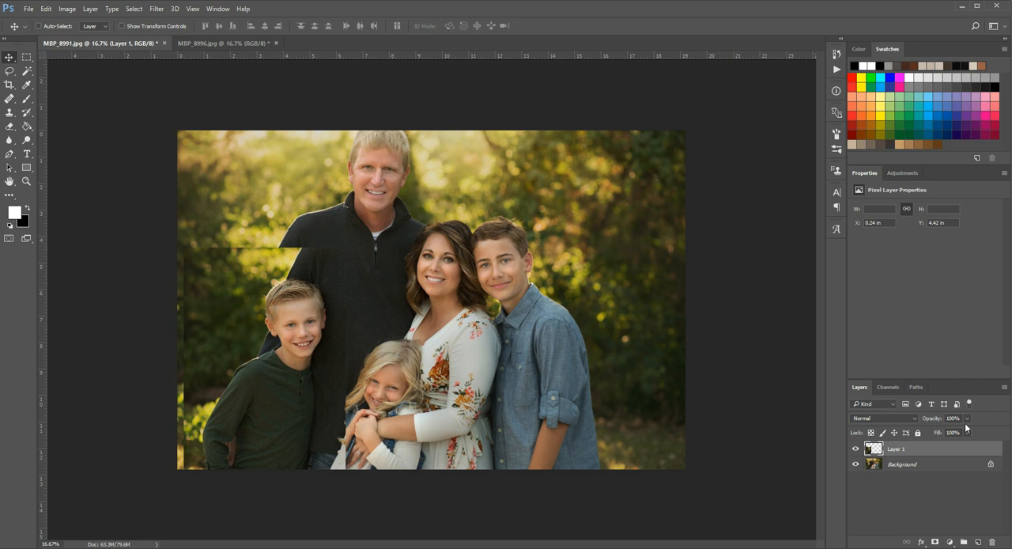
- Lower the pasted layer's opacity to 61% and align its boy precisely over the boy in the background photo
{"action": "left_click_drag", "start_coordinate": [970, 430], "coordinate": [948, 431]}
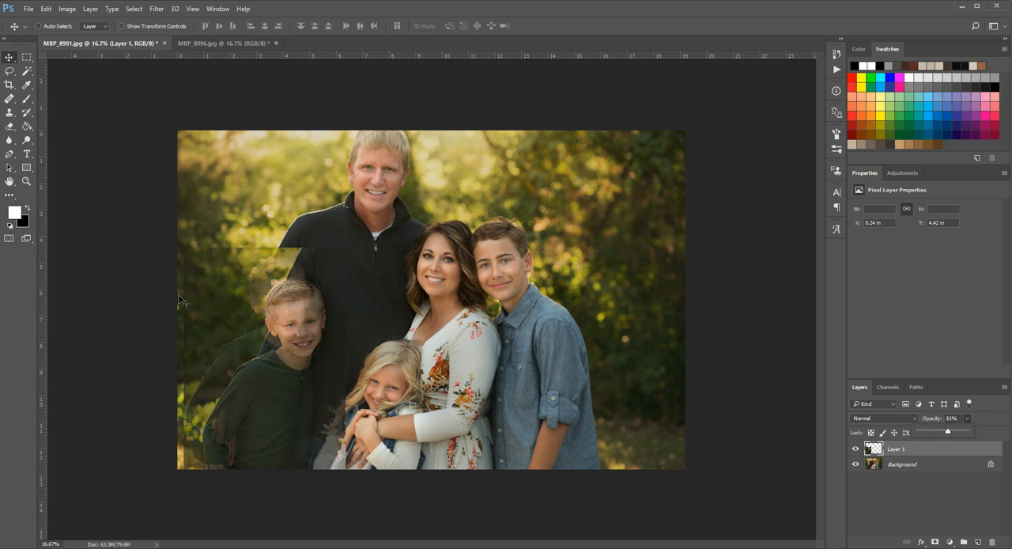
{"action": "left_click_drag", "start_coordinate": [254, 332], "coordinate": [274, 295]}
{"action": "key", "text": "Down"}
{"action": "key", "text": "Left"}
{"action": "key", "text": "Left"}
{"action": "key", "text": "Left"}
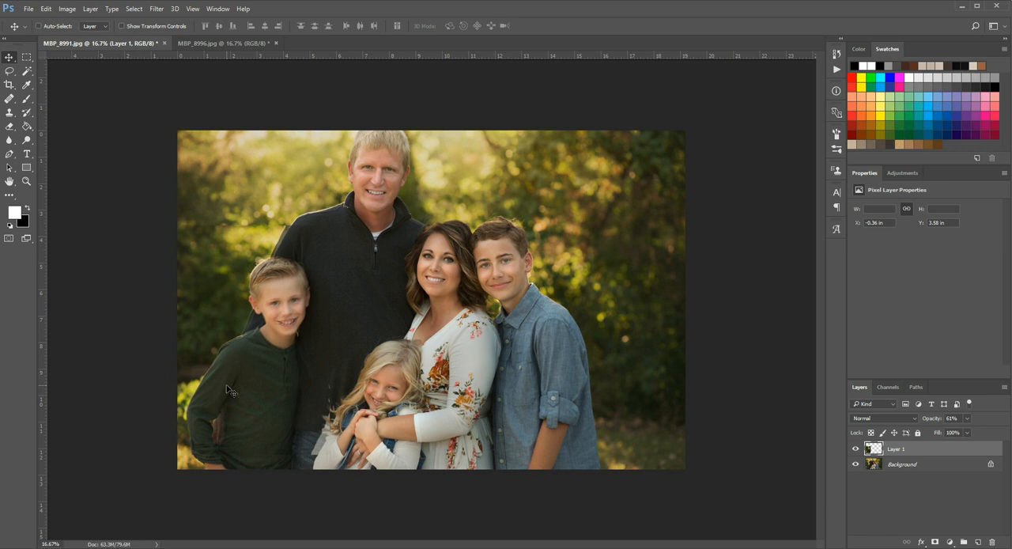
{"action": "key", "text": "Right"}
{"action": "key", "text": "Down"}
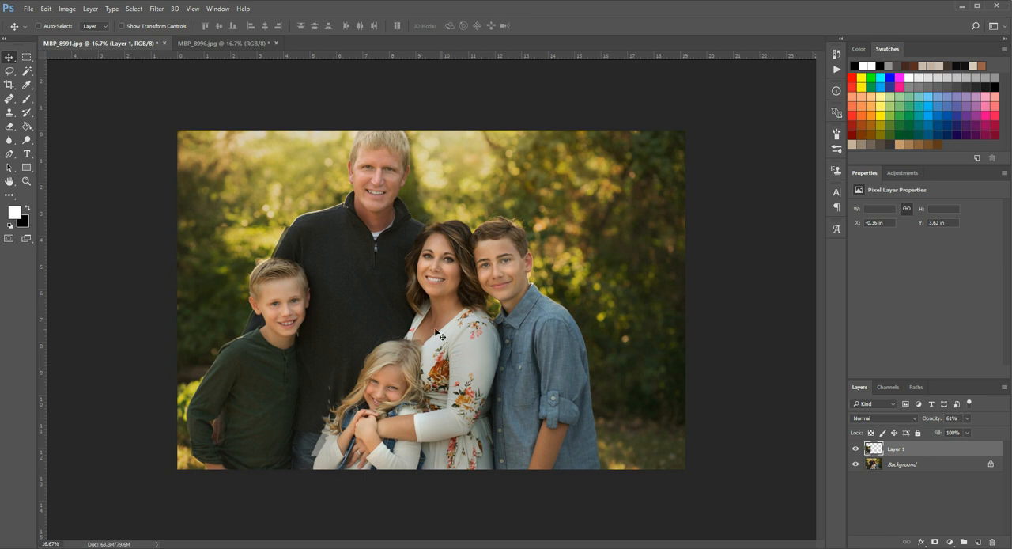
- Restore Layer 1 to 100% opacity, add a layer mask and invert it to black
{"action": "left_click", "coordinate": [966, 418]}
{"action": "left_click_drag", "start_coordinate": [964, 428], "coordinate": [986, 431]}
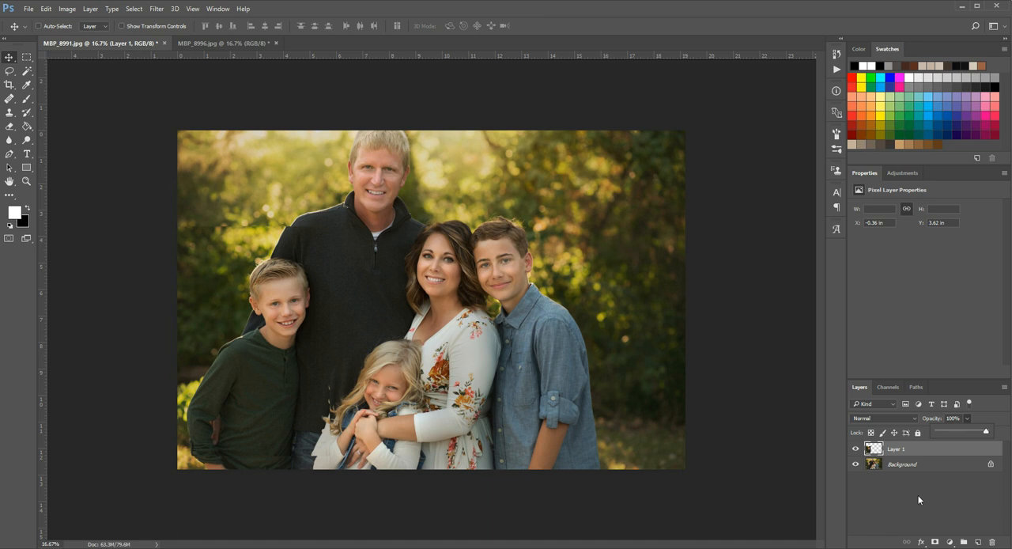
{"action": "left_click", "coordinate": [908, 448]}
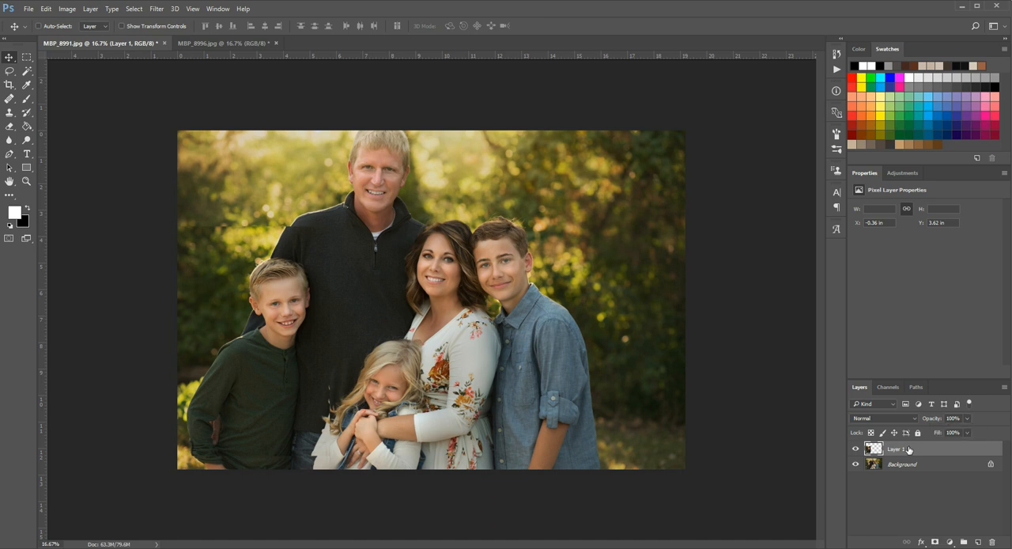
{"action": "left_click", "coordinate": [935, 542]}
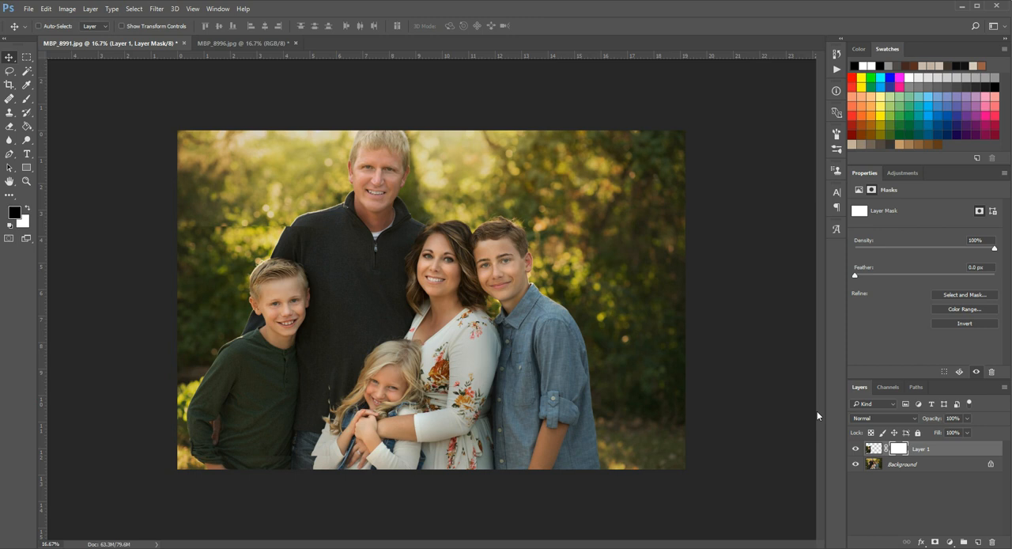
{"action": "key", "text": "ctrl+i"}
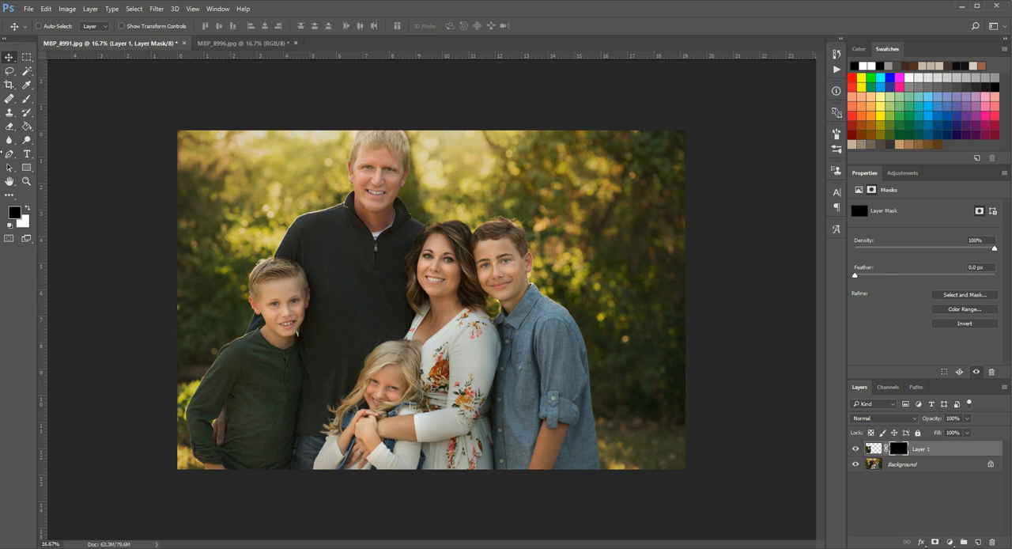
- Paint white on the mask with a 175 px brush to reveal the boy's smiling face and hair from Layer 1
{"action": "left_click", "coordinate": [26, 181]}
{"action": "left_click", "coordinate": [207, 270]}
{"action": "left_click", "coordinate": [207, 271]}
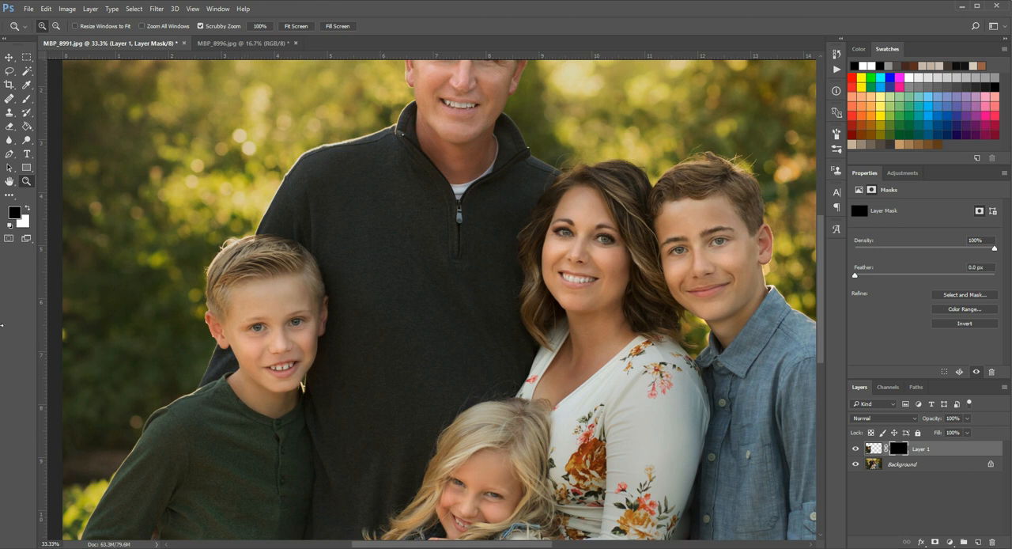
{"action": "left_click", "coordinate": [262, 337]}
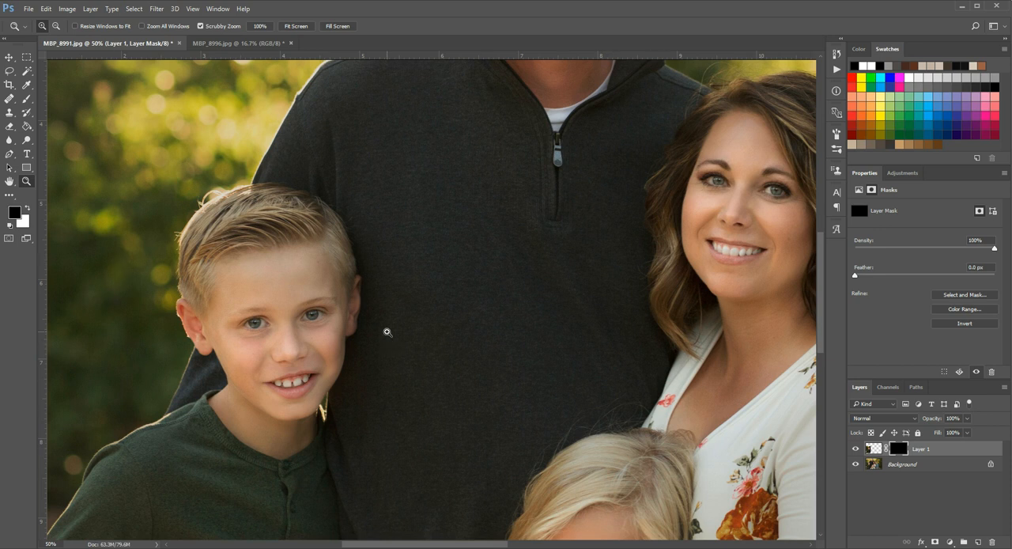
{"action": "left_click", "coordinate": [28, 100]}
{"action": "left_click", "coordinate": [28, 208]}
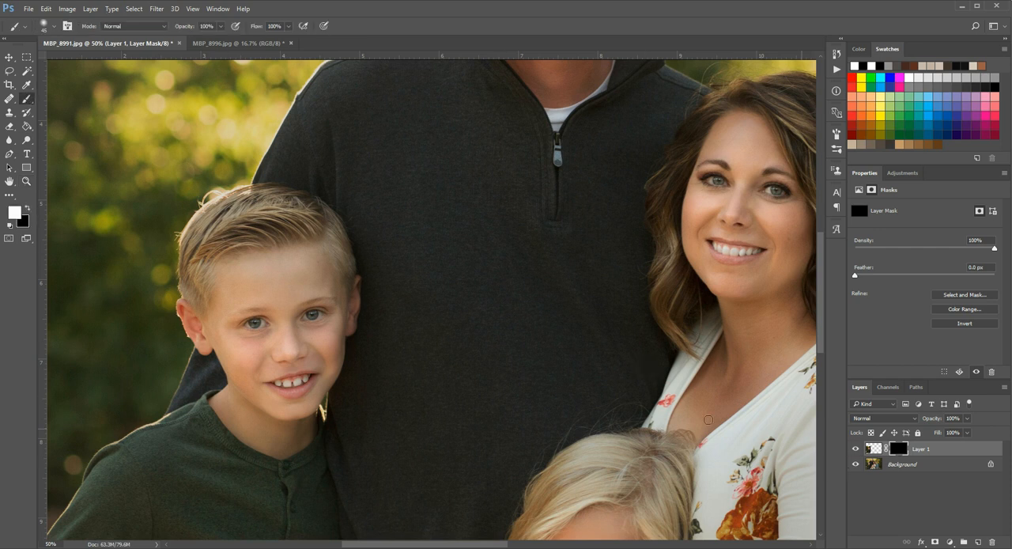
{"action": "key", "text": "bracketright"}
{"action": "key", "text": "bracketright"}
{"action": "key", "text": "bracketright"}
{"action": "key", "text": "bracketright"}
{"action": "key", "text": "bracketright"}
{"action": "key", "text": "bracketright"}
{"action": "key", "text": "bracketright"}
{"action": "key", "text": "bracketright"}
{"action": "key", "text": "bracketright"}
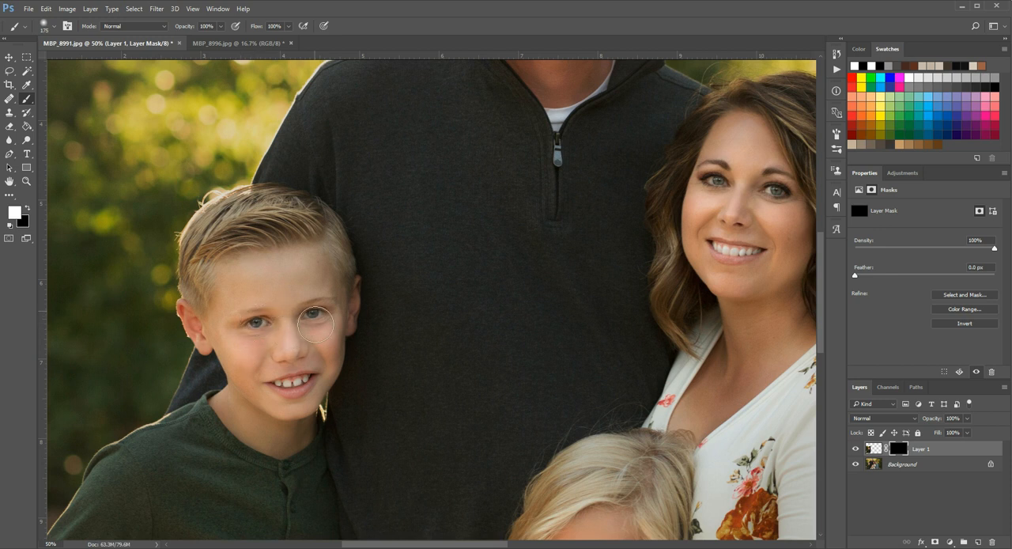
{"action": "mouse_move", "coordinate": [297, 370]}
{"action": "left_mouse_down"}
{"action": "mouse_move", "coordinate": [236, 377]}
{"action": "mouse_move", "coordinate": [260, 404]}
{"action": "mouse_move", "coordinate": [291, 413]}
{"action": "mouse_move", "coordinate": [318, 396]}
{"action": "mouse_move", "coordinate": [318, 415]}
{"action": "mouse_move", "coordinate": [346, 303]}
{"action": "mouse_move", "coordinate": [343, 317]}
{"action": "mouse_move", "coordinate": [325, 242]}
{"action": "mouse_move", "coordinate": [340, 268]}
{"action": "mouse_move", "coordinate": [351, 246]}
{"action": "mouse_move", "coordinate": [340, 226]}
{"action": "mouse_move", "coordinate": [272, 186]}
{"action": "mouse_move", "coordinate": [225, 190]}
{"action": "mouse_move", "coordinate": [262, 177]}
{"action": "mouse_move", "coordinate": [263, 188]}
{"action": "mouse_move", "coordinate": [215, 185]}
{"action": "mouse_move", "coordinate": [278, 190]}
{"action": "mouse_move", "coordinate": [192, 218]}
{"action": "mouse_move", "coordinate": [188, 286]}
{"action": "mouse_move", "coordinate": [175, 278]}
{"action": "mouse_move", "coordinate": [189, 276]}
{"action": "mouse_move", "coordinate": [188, 313]}
{"action": "mouse_move", "coordinate": [209, 336]}
{"action": "mouse_move", "coordinate": [199, 338]}
{"action": "mouse_move", "coordinate": [203, 293]}
{"action": "mouse_move", "coordinate": [255, 250]}
{"action": "mouse_move", "coordinate": [278, 310]}
{"action": "mouse_move", "coordinate": [222, 404]}
{"action": "mouse_move", "coordinate": [208, 389]}
{"action": "mouse_move", "coordinate": [193, 416]}
{"action": "mouse_move", "coordinate": [182, 412]}
{"action": "mouse_move", "coordinate": [213, 424]}
{"action": "mouse_move", "coordinate": [258, 483]}
{"action": "mouse_move", "coordinate": [300, 467]}
{"action": "mouse_move", "coordinate": [328, 436]}
{"action": "mouse_move", "coordinate": [333, 422]}
{"action": "mouse_move", "coordinate": [306, 450]}
{"action": "mouse_move", "coordinate": [332, 399]}
{"action": "mouse_move", "coordinate": [312, 444]}
{"action": "mouse_move", "coordinate": [344, 402]}
{"action": "mouse_move", "coordinate": [318, 459]}
{"action": "mouse_move", "coordinate": [349, 404]}
{"action": "mouse_move", "coordinate": [380, 265]}
{"action": "mouse_move", "coordinate": [334, 204]}
{"action": "mouse_move", "coordinate": [252, 177]}
{"action": "mouse_move", "coordinate": [176, 237]}
{"action": "mouse_move", "coordinate": [222, 384]}
{"action": "mouse_move", "coordinate": [336, 373]}
{"action": "mouse_move", "coordinate": [172, 347]}
{"action": "left_mouse_up"}
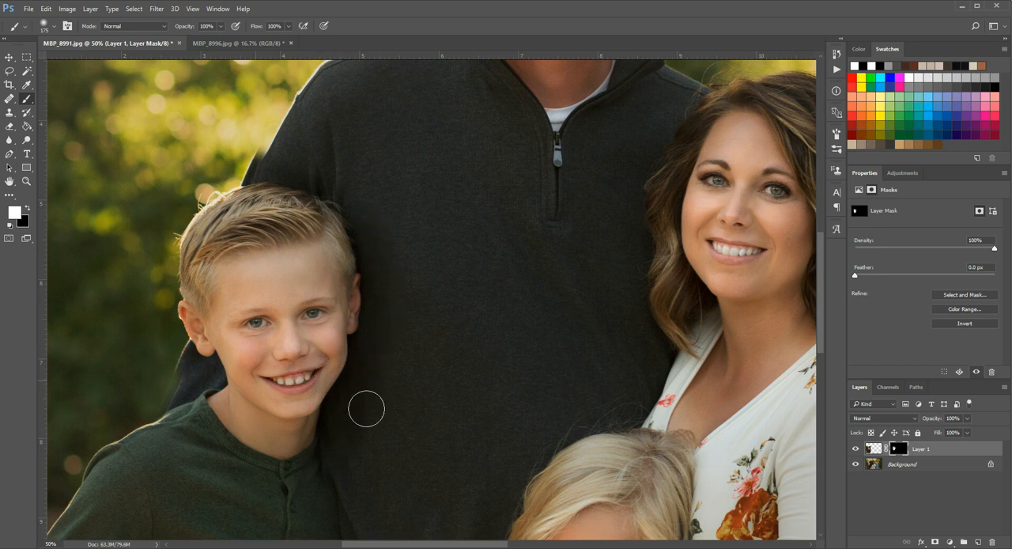
- Compare the boy's collar with Layer 1 hidden and shown, and paint white on the mask where his shirt meets the dark sweater
{"action": "scroll", "coordinate": [343, 435], "scroll_direction": "down", "scroll_amount": 3}
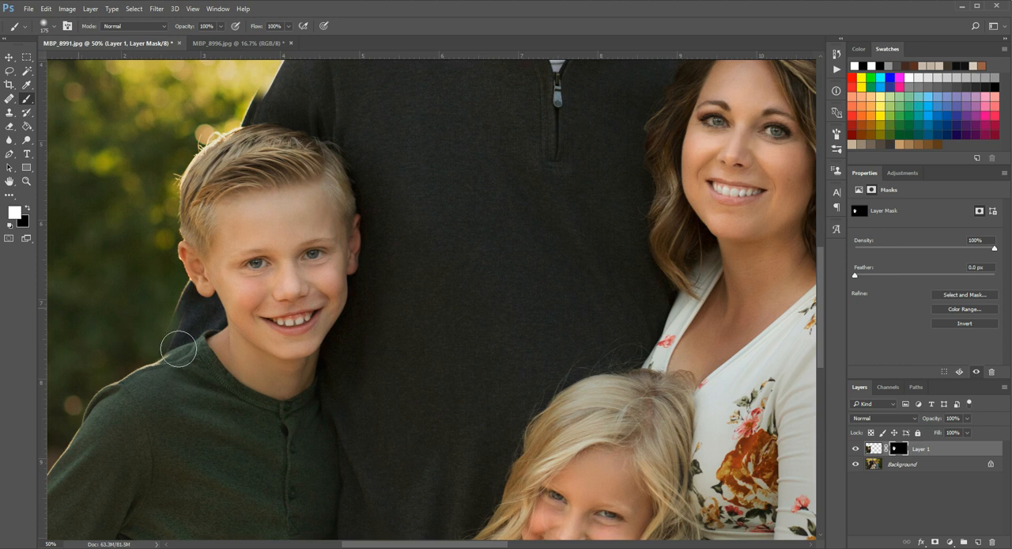
{"action": "left_click", "coordinate": [28, 181]}
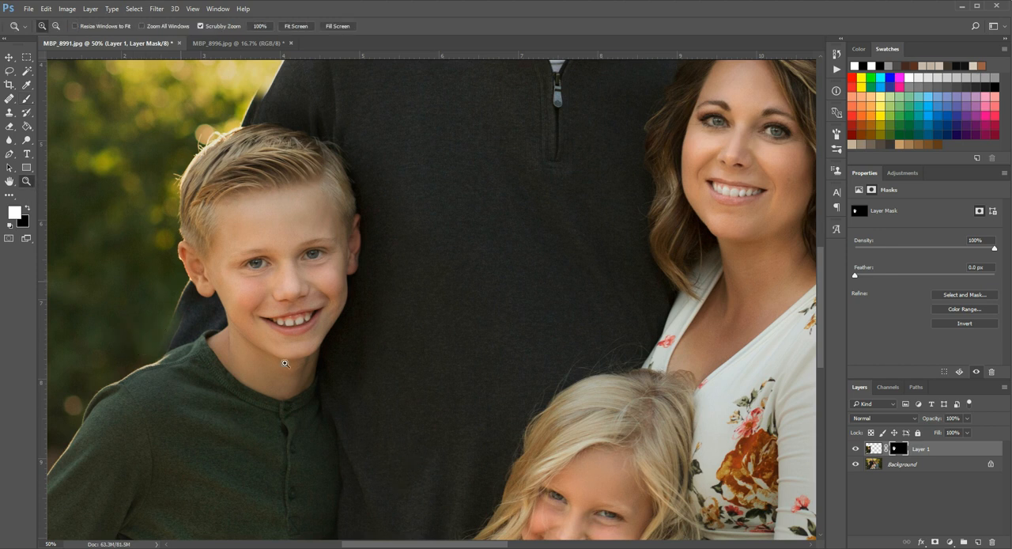
{"action": "left_click", "coordinate": [346, 438]}
{"action": "left_click", "coordinate": [153, 418]}
{"action": "scroll", "coordinate": [364, 357], "scroll_direction": "down", "scroll_amount": 2}
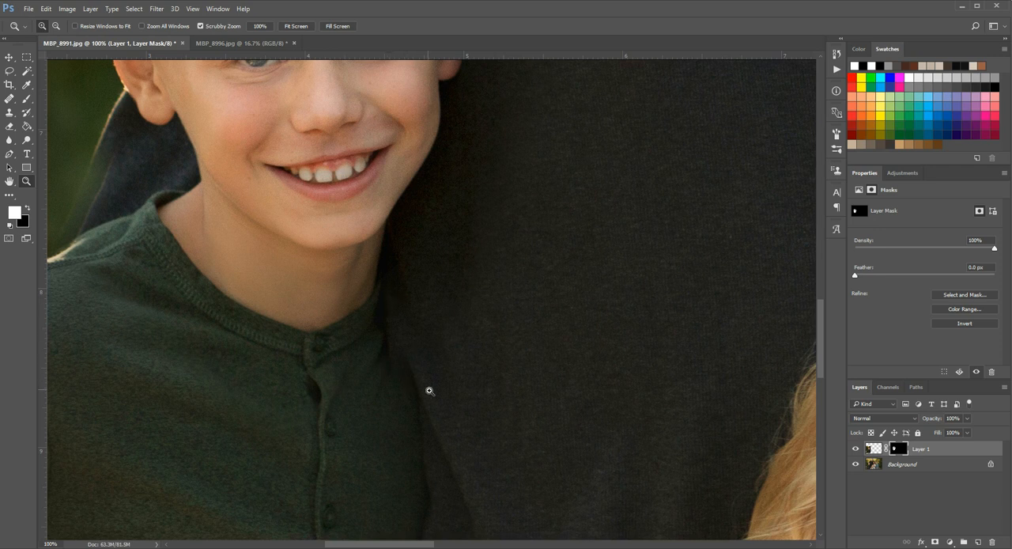
{"action": "left_click", "coordinate": [854, 450]}
{"action": "left_click", "coordinate": [854, 449]}
{"action": "left_click", "coordinate": [27, 98]}
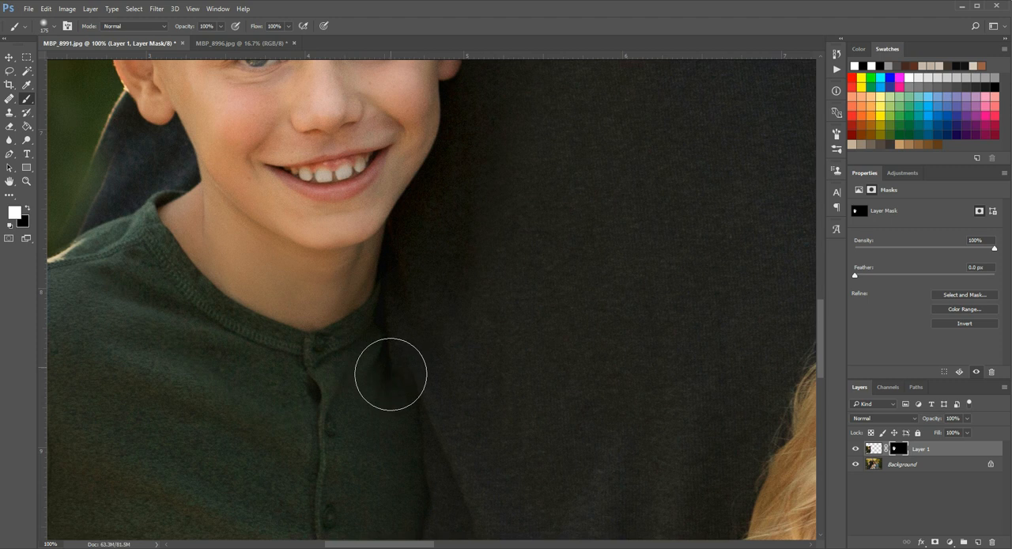
{"action": "left_click", "coordinate": [418, 402]}
- Paint black on the mask with an 80 px brush around the collar and shirt edge, reduce brush opacity to 30%, and compare before and after
{"action": "left_click", "coordinate": [30, 210]}
{"action": "key", "text": "bracketleft"}
{"action": "key", "text": "bracketleft"}
{"action": "key", "text": "bracketleft"}
{"action": "key", "text": "bracketleft"}
{"action": "key", "text": "bracketleft"}
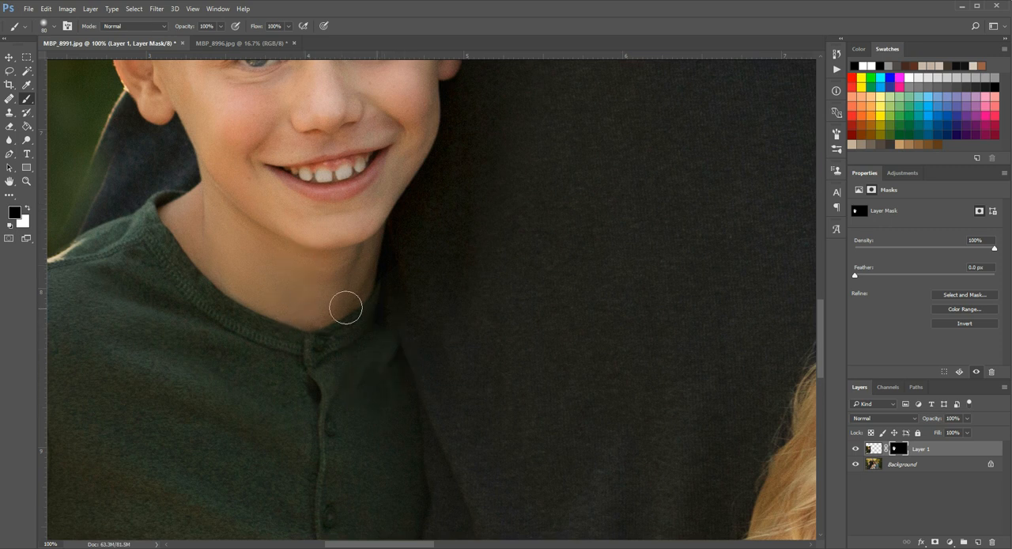
{"action": "key", "text": "3"}
{"action": "left_click", "coordinate": [856, 449]}
{"action": "left_click", "coordinate": [857, 448]}
- Paint black on the mask with a 45 px brush at 100% opacity along the dark sleeve edge behind the boy's shoulder
{"action": "left_click_drag", "start_coordinate": [425, 544], "coordinate": [394, 544]}
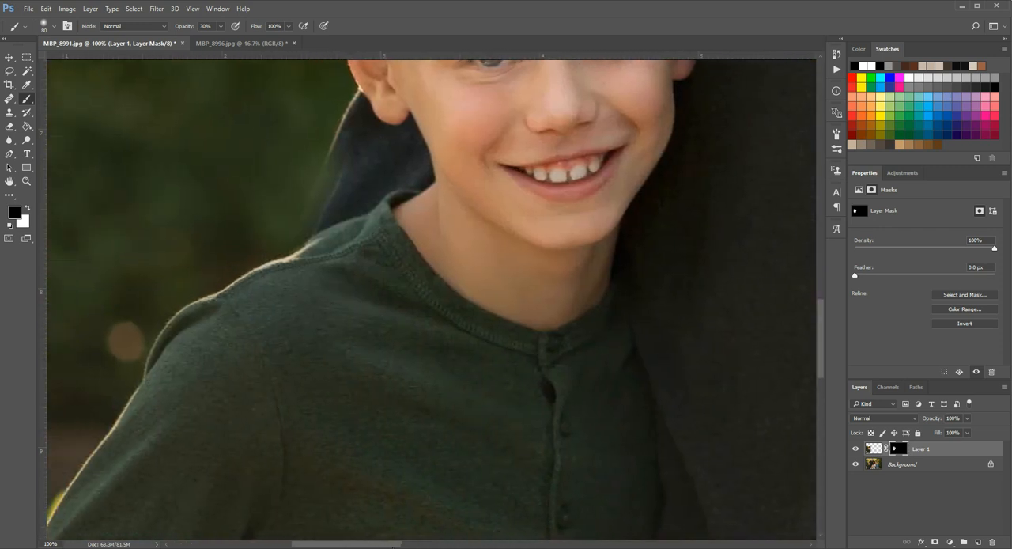
{"action": "scroll", "coordinate": [382, 400], "scroll_direction": "up", "scroll_amount": 5}
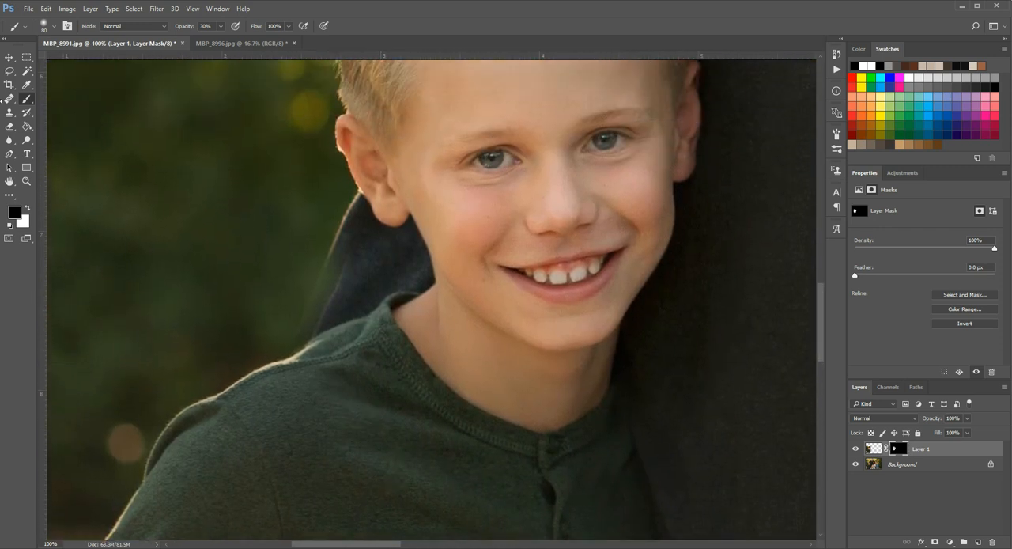
{"action": "key", "text": "0"}
{"action": "key", "text": "bracketleft"}
{"action": "key", "text": "bracketleft"}
{"action": "key", "text": "bracketleft"}
{"action": "key", "text": "bracketleft"}
{"action": "left_click_drag", "start_coordinate": [316, 336], "coordinate": [350, 317]}
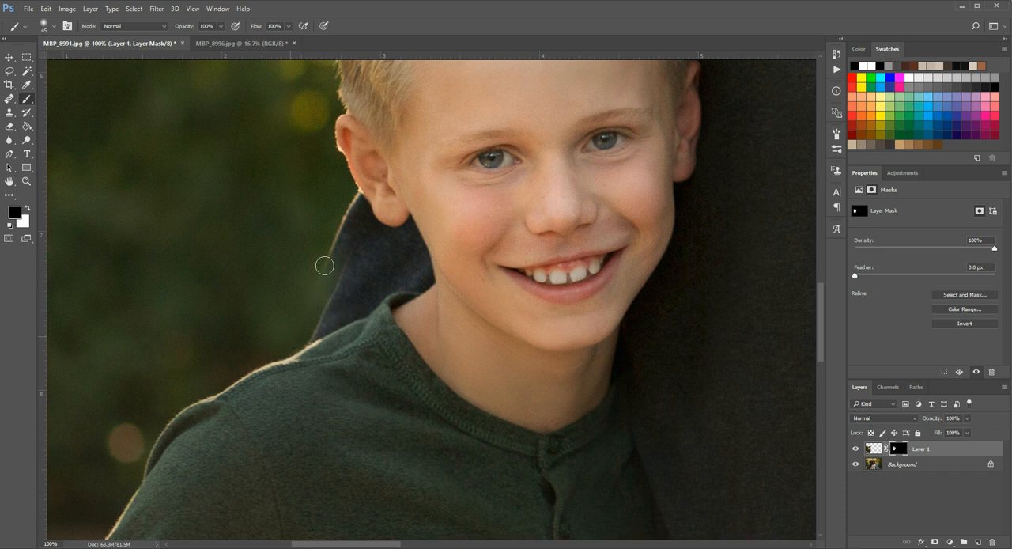
- Continue masking the dark sleeve's edge up toward the boy's ear with a 30 px black brush
{"action": "key", "text": "bracketleft"}
{"action": "key", "text": "bracketleft"}
{"action": "key", "text": "bracketleft"}
{"action": "left_click_drag", "start_coordinate": [348, 219], "coordinate": [358, 234]}
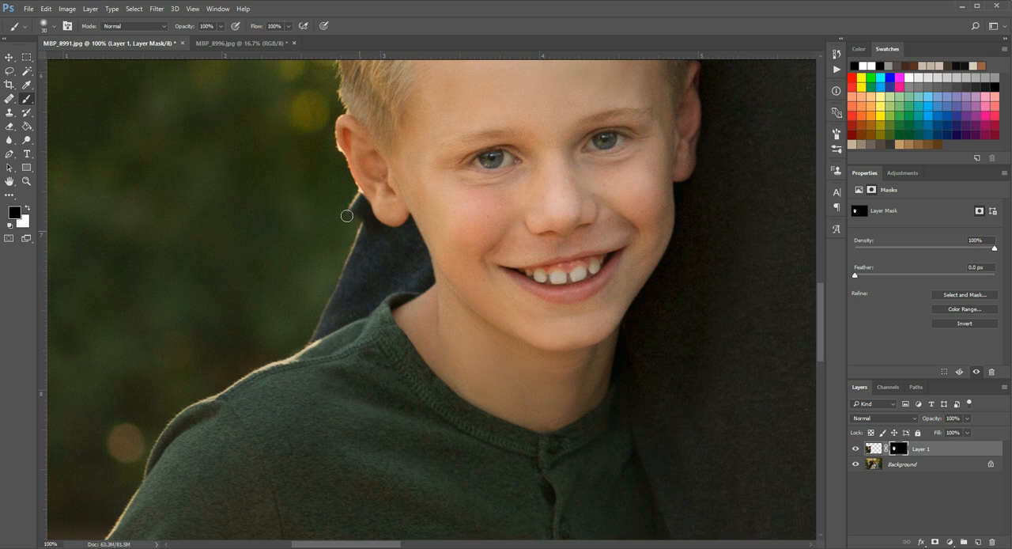
- Clean up the notch in the sleeve edge just below the boy's ear with a 15 px black brush
{"action": "left_click", "coordinate": [26, 181]}
{"action": "left_click", "coordinate": [290, 200]}
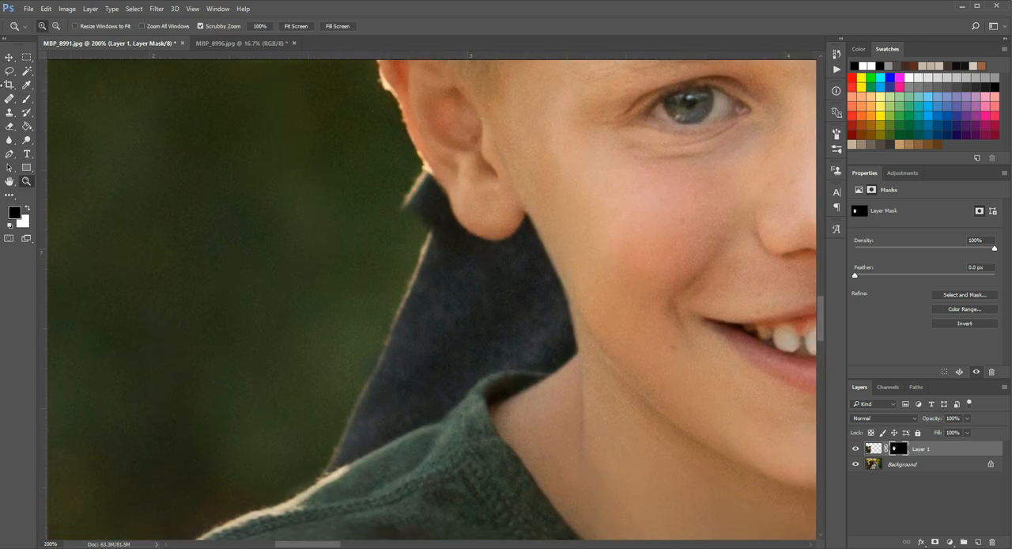
{"action": "left_click", "coordinate": [27, 99]}
{"action": "mouse_move", "coordinate": [415, 216]}
{"action": "left_mouse_down"}
{"action": "mouse_move", "coordinate": [446, 250]}
{"action": "mouse_move", "coordinate": [398, 196]}
{"action": "mouse_move", "coordinate": [427, 224]}
{"action": "mouse_move", "coordinate": [409, 186]}
{"action": "mouse_move", "coordinate": [432, 220]}
{"action": "mouse_move", "coordinate": [418, 173]}
{"action": "mouse_move", "coordinate": [446, 224]}
{"action": "left_mouse_up"}
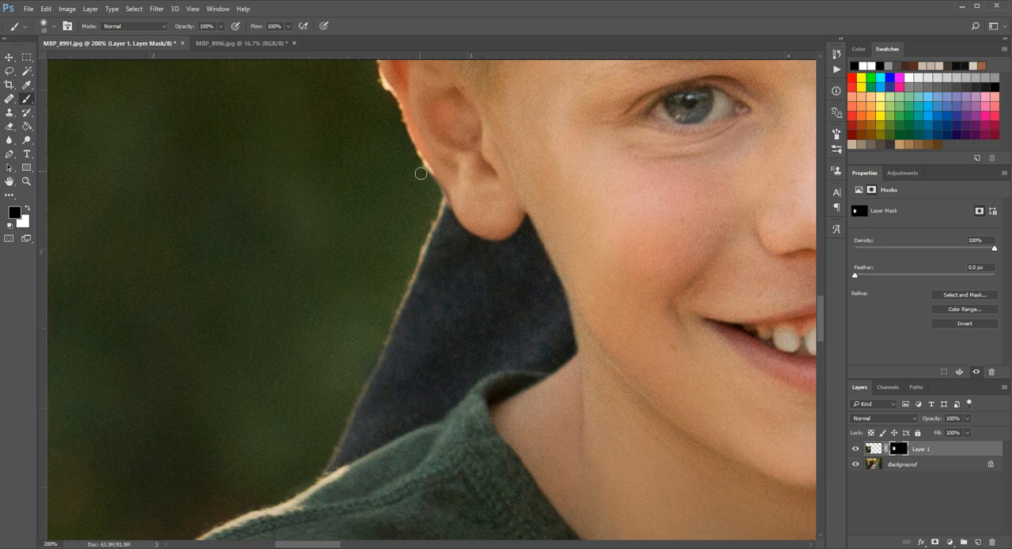
- Refine the mask where the earlobe meets the sleeve with a smaller brush, alternating between white and black paint
{"action": "key", "text": "bracketleft"}
{"action": "key", "text": "x"}
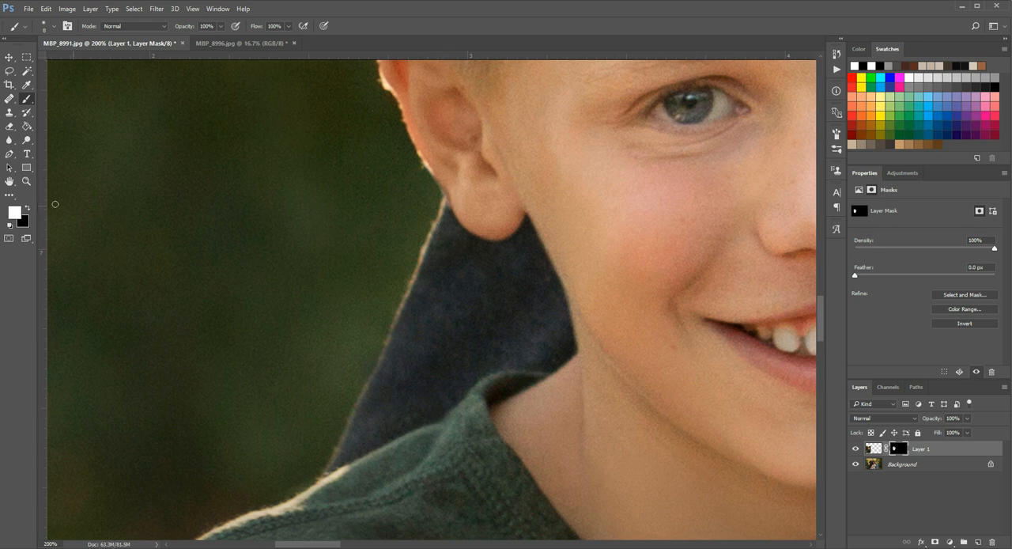
{"action": "left_click", "coordinate": [28, 209]}
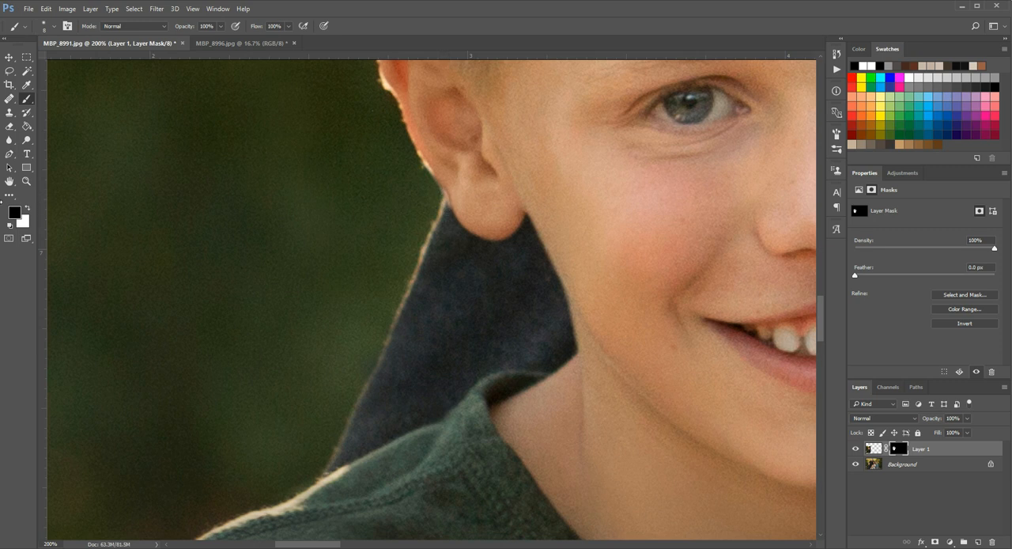
{"action": "left_click", "coordinate": [29, 210]}
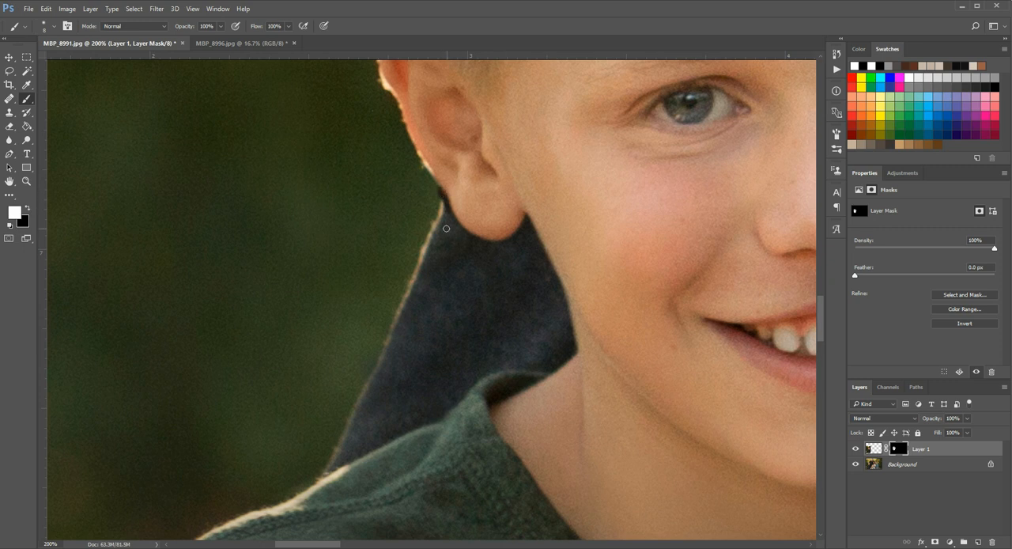
{"action": "key", "text": "x"}
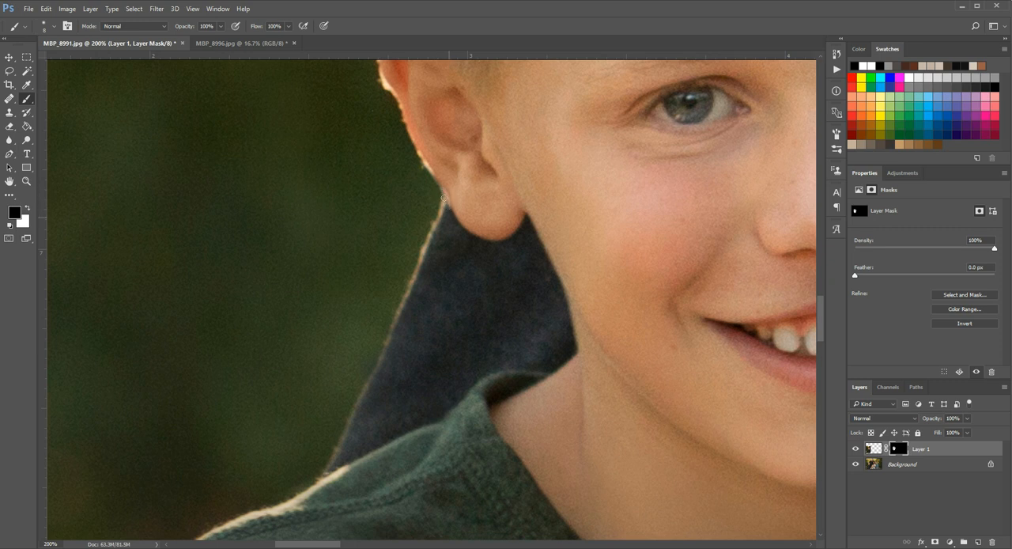
- Paint black on the mask with a 30 px brush over the doubled dark sleeve edge just above the boy's hair
{"action": "scroll", "coordinate": [417, 269], "scroll_direction": "up", "scroll_amount": 3}
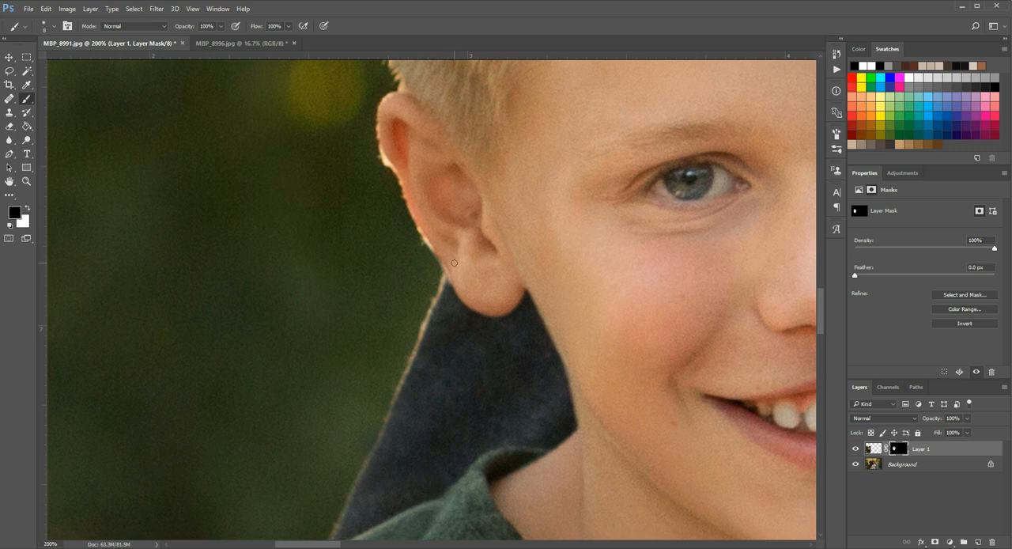
{"action": "scroll", "coordinate": [470, 280], "scroll_direction": "up", "scroll_amount": 5}
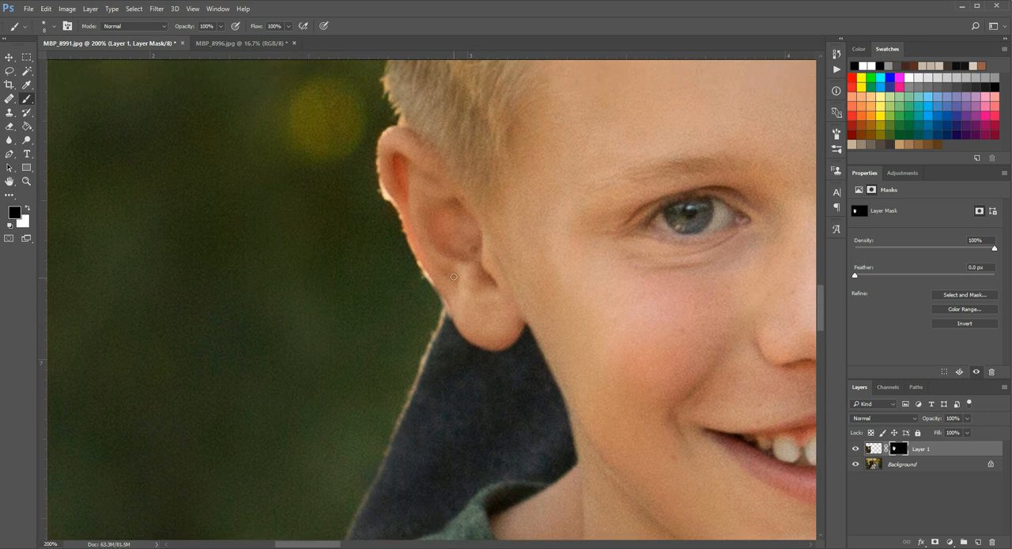
{"action": "left_click", "coordinate": [26, 181]}
{"action": "left_click", "coordinate": [405, 310], "text": "alt"}
{"action": "scroll", "coordinate": [459, 237], "scroll_direction": "up", "scroll_amount": 2}
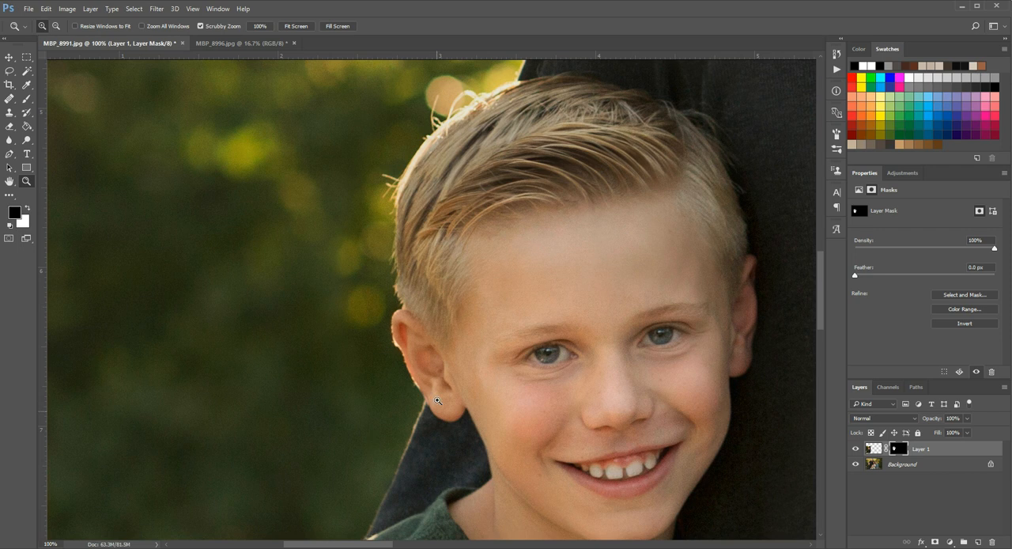
{"action": "scroll", "coordinate": [459, 337], "scroll_direction": "up", "scroll_amount": 5}
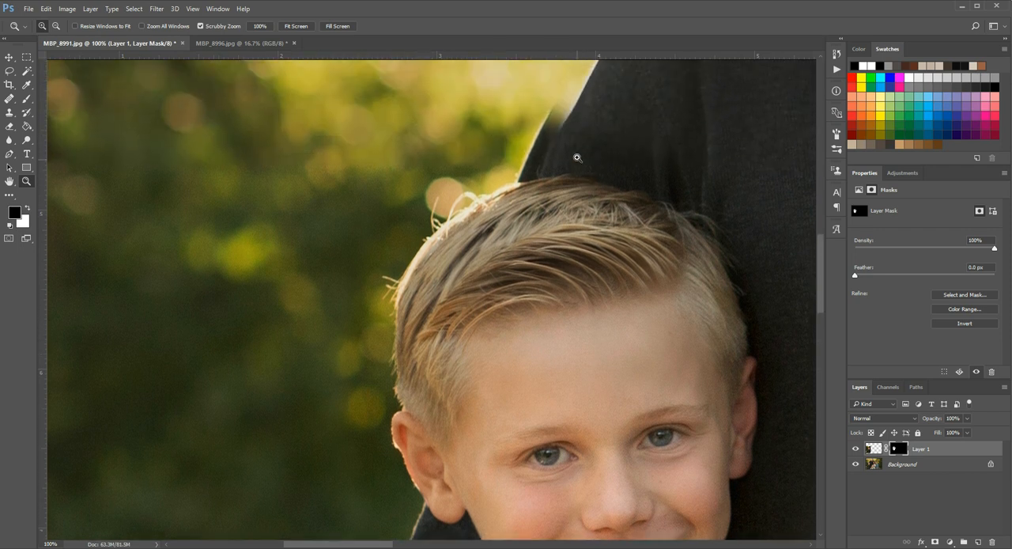
{"action": "left_click", "coordinate": [577, 157]}
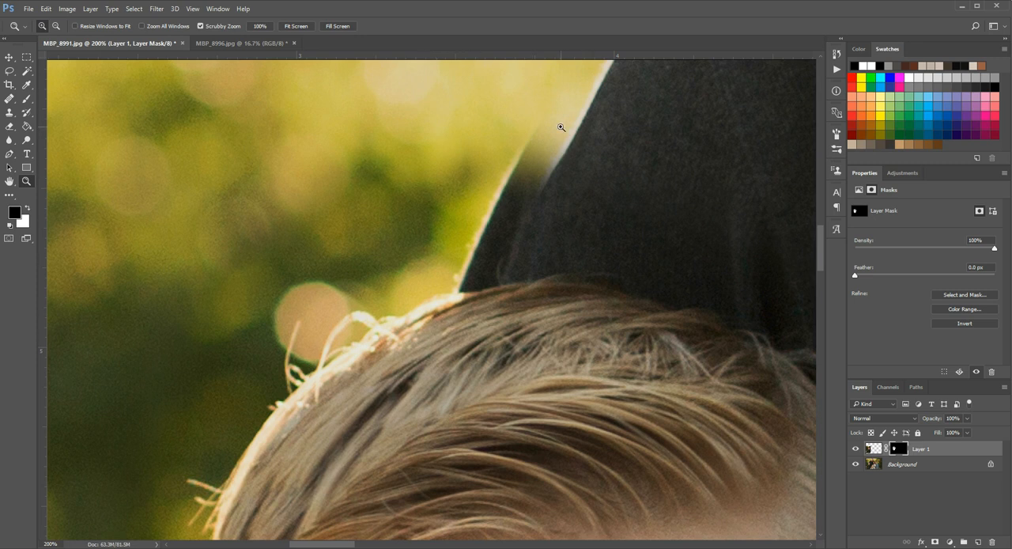
{"action": "left_click", "coordinate": [28, 99]}
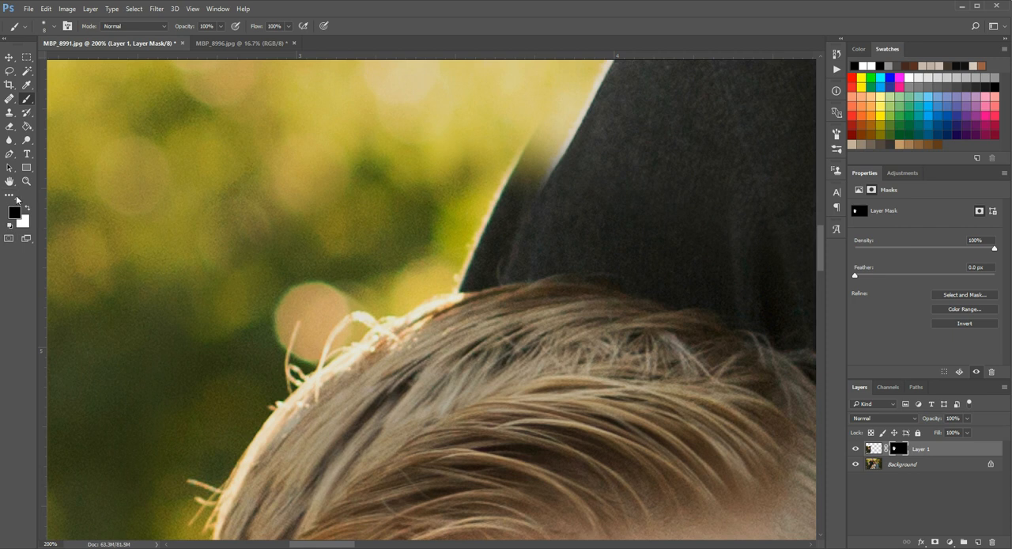
{"action": "scroll", "coordinate": [558, 140], "scroll_direction": "up", "scroll_amount": 2}
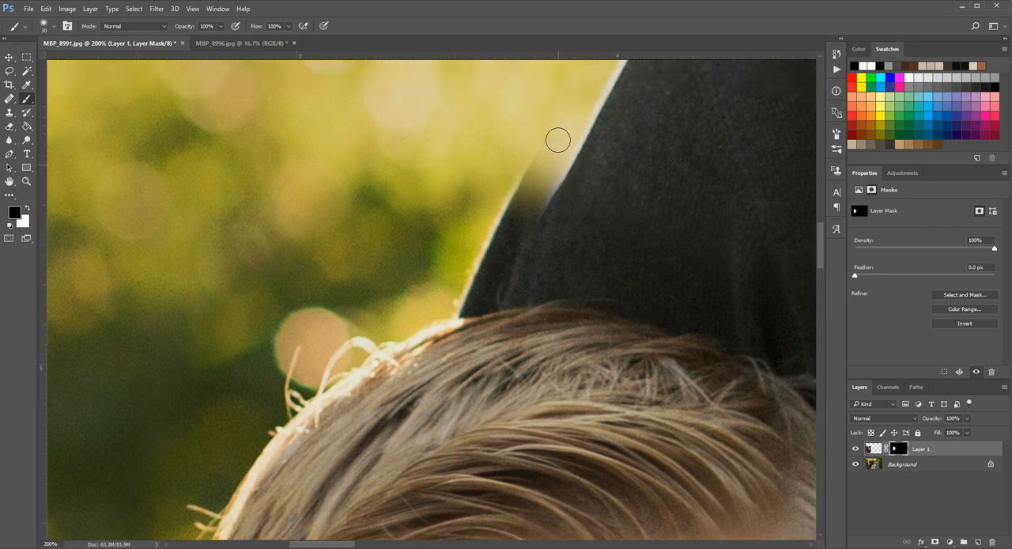
{"action": "mouse_move", "coordinate": [527, 180]}
{"action": "left_mouse_down"}
{"action": "mouse_move", "coordinate": [492, 249]}
{"action": "mouse_move", "coordinate": [536, 192]}
{"action": "mouse_move", "coordinate": [510, 286]}
{"action": "mouse_move", "coordinate": [535, 226]}
{"action": "mouse_move", "coordinate": [518, 265]}
{"action": "mouse_move", "coordinate": [531, 282]}
{"action": "mouse_move", "coordinate": [499, 303]}
{"action": "mouse_move", "coordinate": [491, 274]}
{"action": "left_mouse_up"}
{"action": "key", "text": "bracketright"}
{"action": "key", "text": "bracketright"}
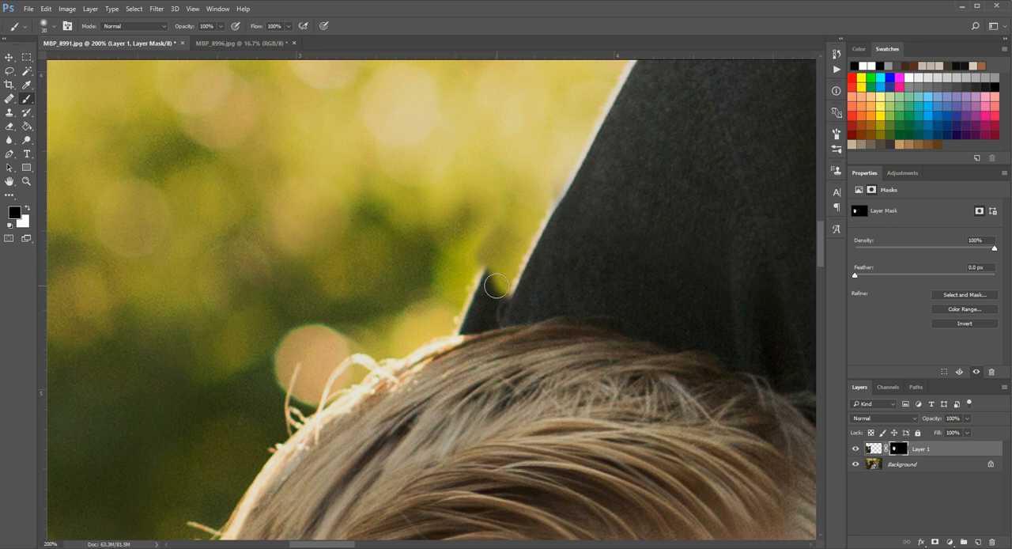
{"action": "mouse_move", "coordinate": [491, 275]}
{"action": "left_mouse_down"}
{"action": "mouse_move", "coordinate": [481, 274]}
{"action": "mouse_move", "coordinate": [495, 286]}
{"action": "mouse_move", "coordinate": [489, 304]}
{"action": "mouse_move", "coordinate": [491, 293]}
{"action": "mouse_move", "coordinate": [462, 318]}
{"action": "left_mouse_up"}
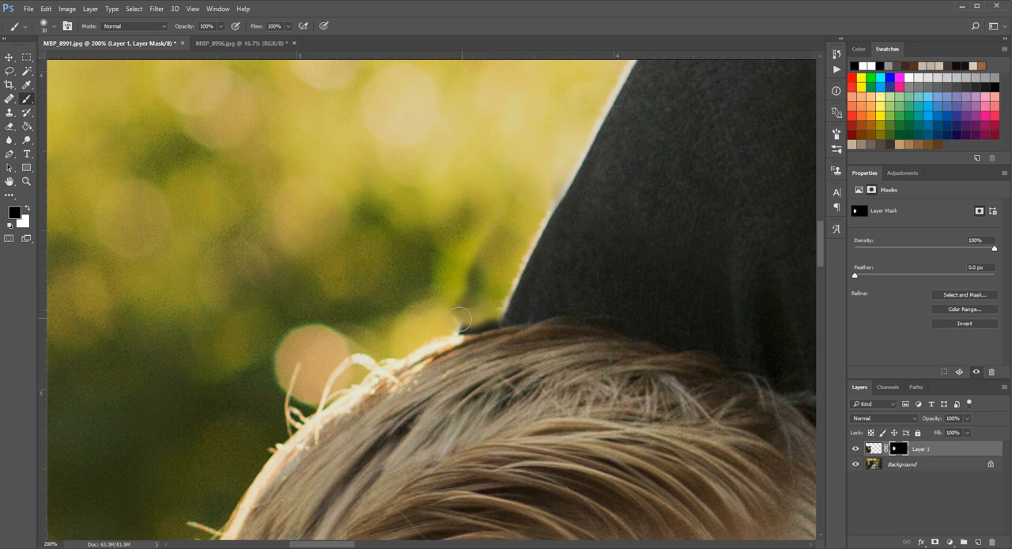
- Mask out the last sliver of doubled sleeve along the boy's hairline with a 10 px black brush
{"action": "key", "text": "bracketleft"}
{"action": "key", "text": "bracketleft"}
{"action": "key", "text": "bracketleft"}
{"action": "key", "text": "bracketleft"}
{"action": "key", "text": "bracketleft"}
{"action": "left_click_drag", "start_coordinate": [481, 327], "coordinate": [486, 326]}
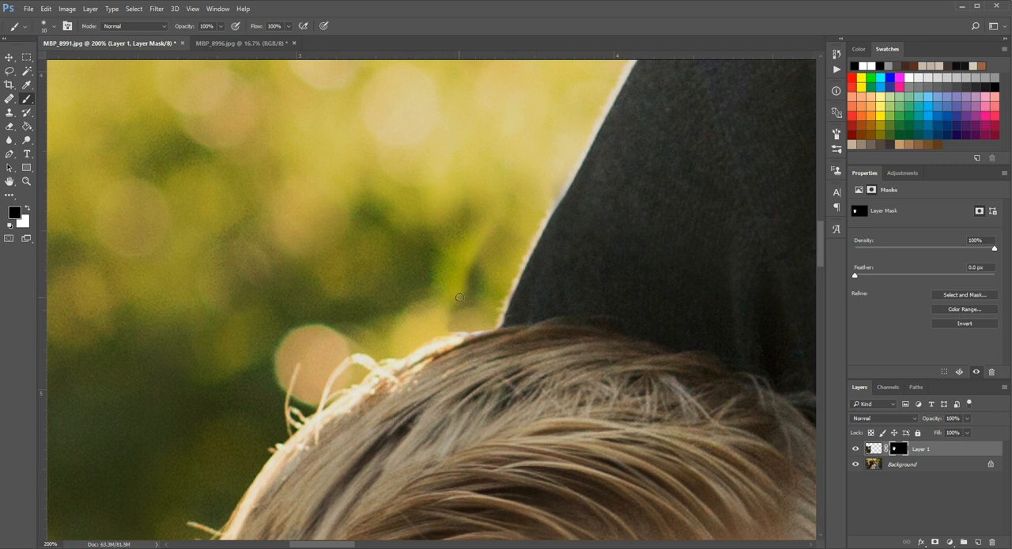
- Examine the blend around the boy's hair, ears, neck and shirt for remaining mask flaws
{"action": "left_click", "coordinate": [26, 181]}
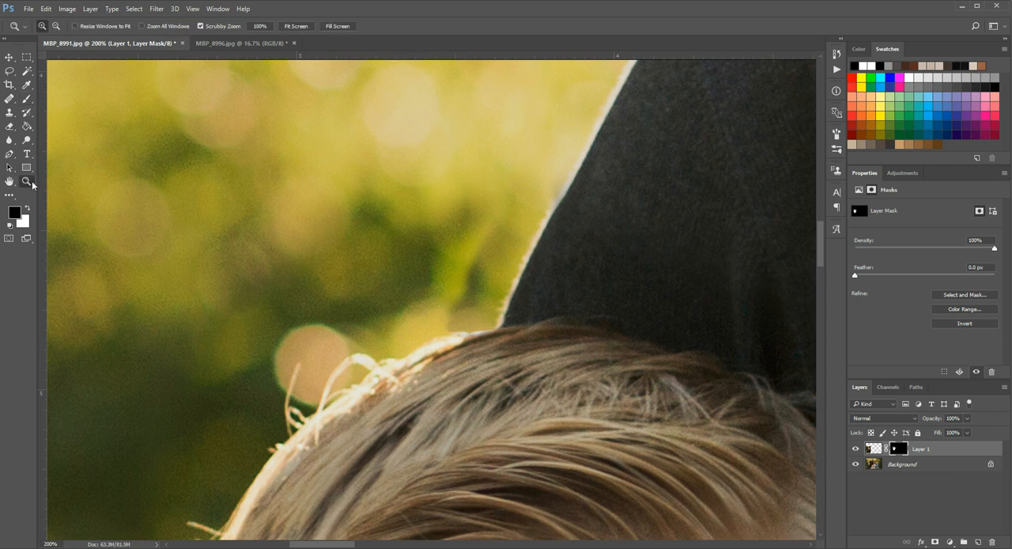
{"action": "left_click", "coordinate": [435, 340], "text": "alt"}
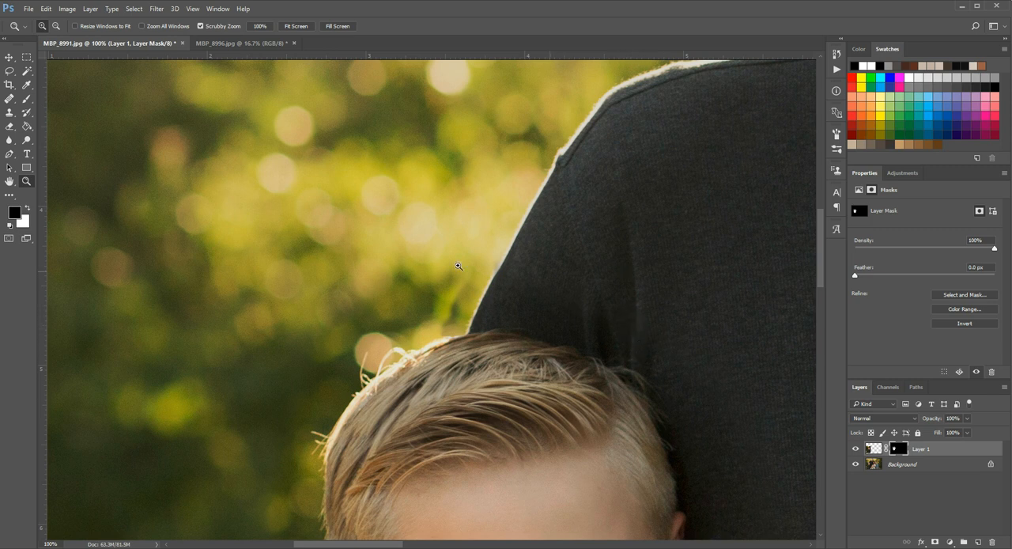
{"action": "left_click", "coordinate": [28, 99]}
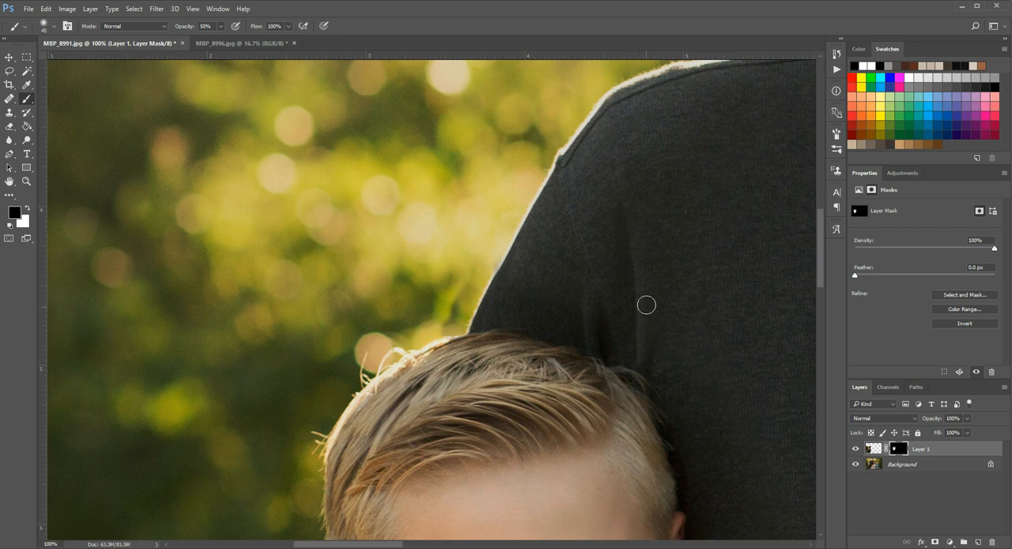
{"action": "scroll", "coordinate": [646, 310], "scroll_direction": "down", "scroll_amount": 5}
{"action": "scroll", "coordinate": [646, 283], "scroll_direction": "down", "scroll_amount": 10}
{"action": "scroll", "coordinate": [717, 393], "scroll_direction": "down", "scroll_amount": 9}
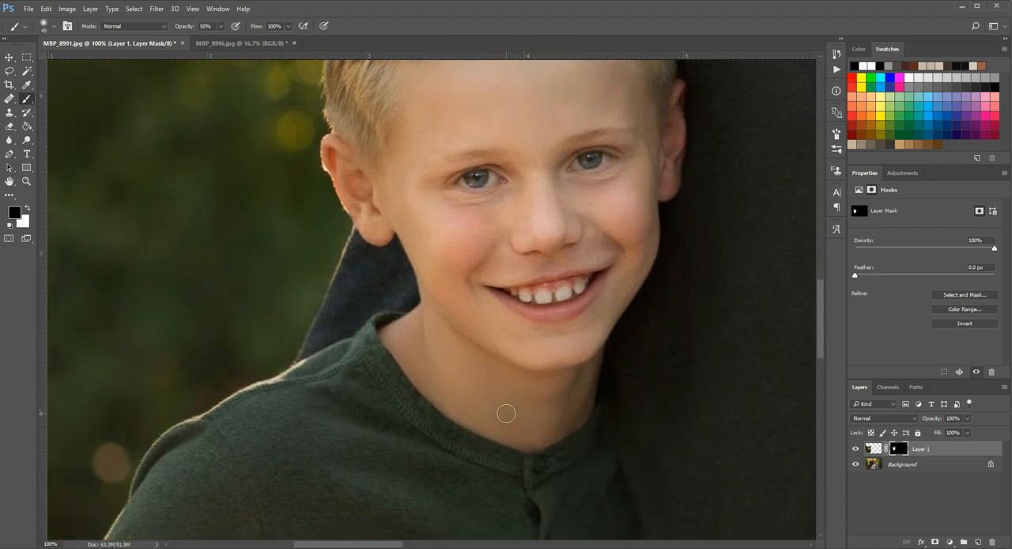
{"action": "scroll", "coordinate": [605, 427], "scroll_direction": "down", "scroll_amount": 8}
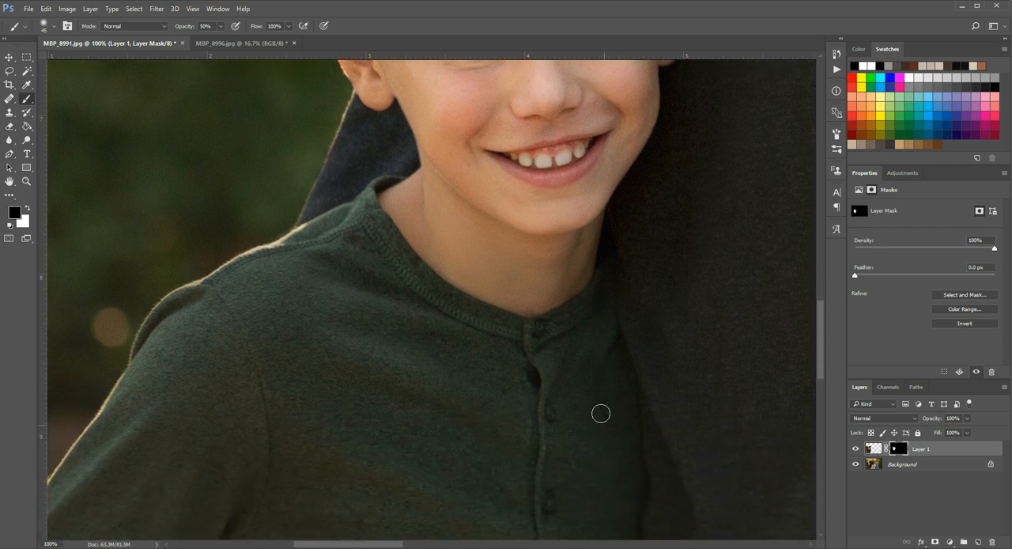
{"action": "scroll", "coordinate": [604, 417], "scroll_direction": "up", "scroll_amount": 6}
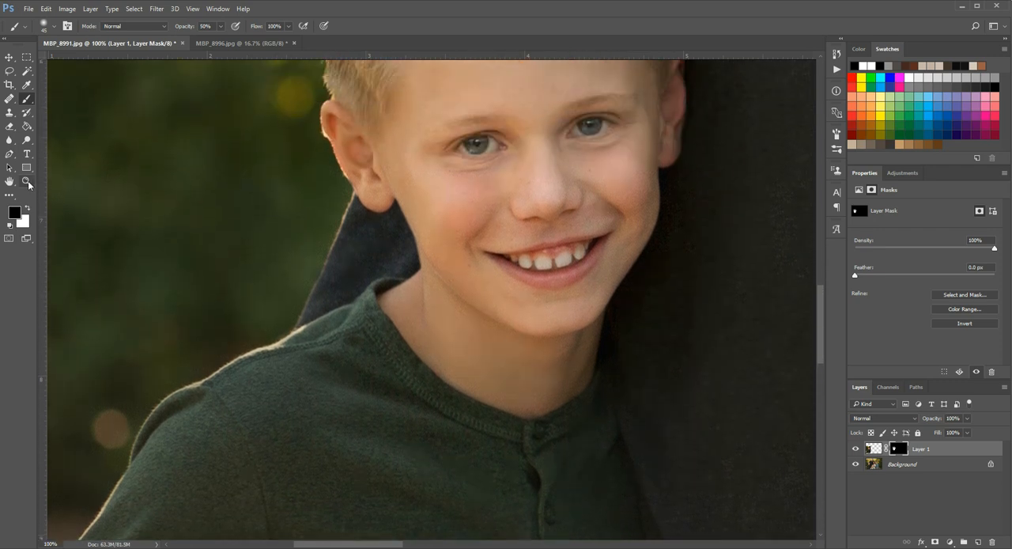
{"action": "left_click", "coordinate": [26, 181]}
{"action": "left_click", "coordinate": [653, 164], "text": "alt"}
{"action": "scroll", "coordinate": [653, 164], "scroll_direction": "up", "scroll_amount": 2}
{"action": "scroll", "coordinate": [652, 165], "scroll_direction": "up", "scroll_amount": 10}
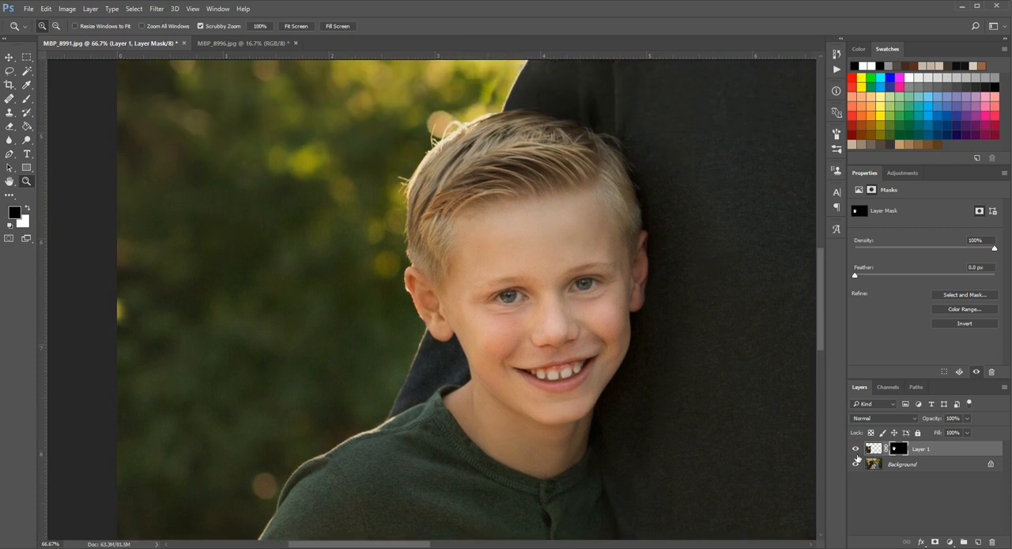
- Compare the swapped head with the original by repeatedly hiding and showing Layer 1
{"action": "left_click", "coordinate": [855, 449]}
{"action": "left_click", "coordinate": [856, 449]}
{"action": "left_click", "coordinate": [856, 449]}
{"action": "left_click", "coordinate": [856, 449]}
{"action": "left_click", "coordinate": [855, 449]}
{"action": "left_click", "coordinate": [855, 449]}
{"action": "scroll", "coordinate": [636, 420], "scroll_direction": "down", "scroll_amount": 3}
{"action": "scroll", "coordinate": [617, 418], "scroll_direction": "up", "scroll_amount": 4}
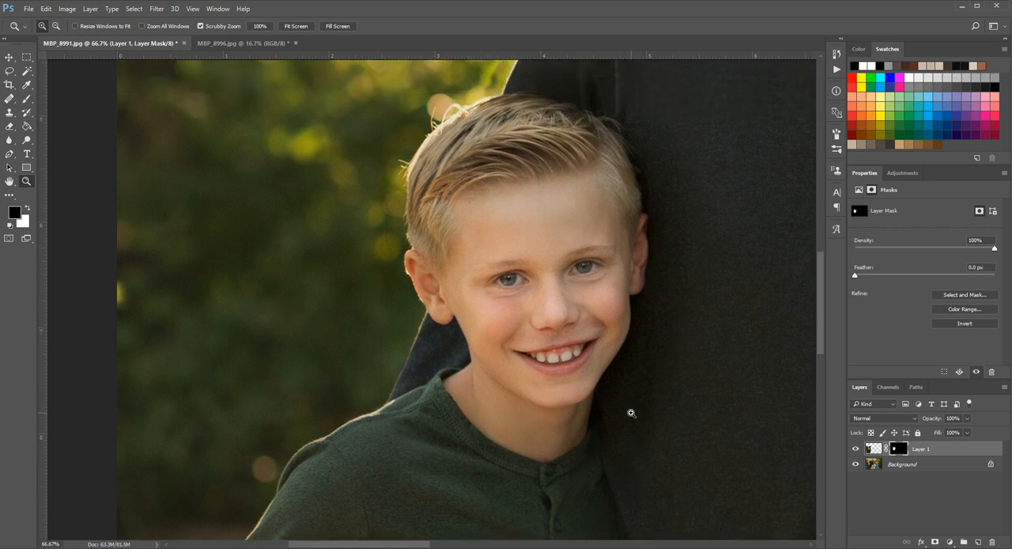
{"action": "left_click", "coordinate": [854, 448]}
{"action": "left_click", "coordinate": [854, 448]}
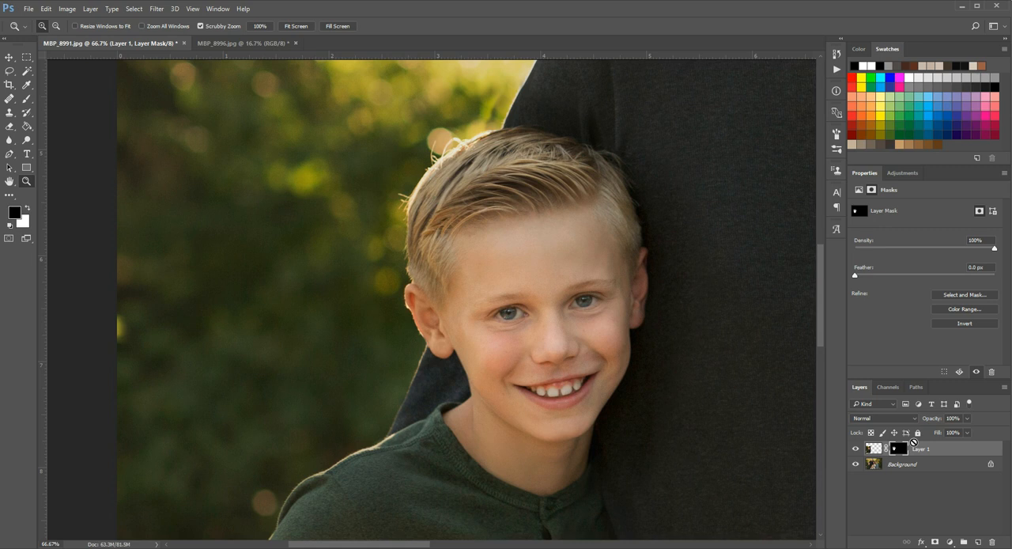
- Stamp all visible layers into a new merged layer at the top of the stack
{"action": "key", "text": "ctrl+shift+alt+e"}
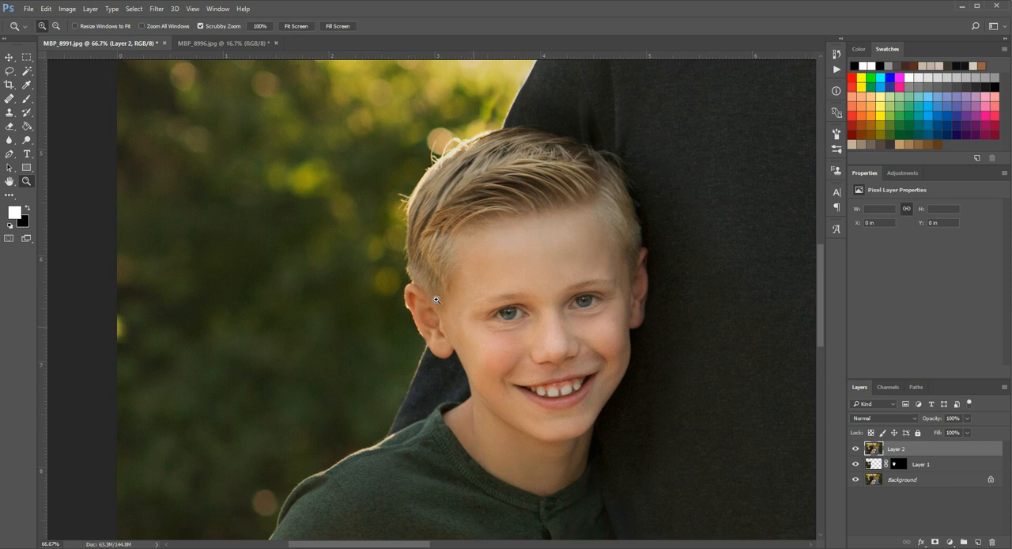
{"action": "left_click", "coordinate": [393, 332]}
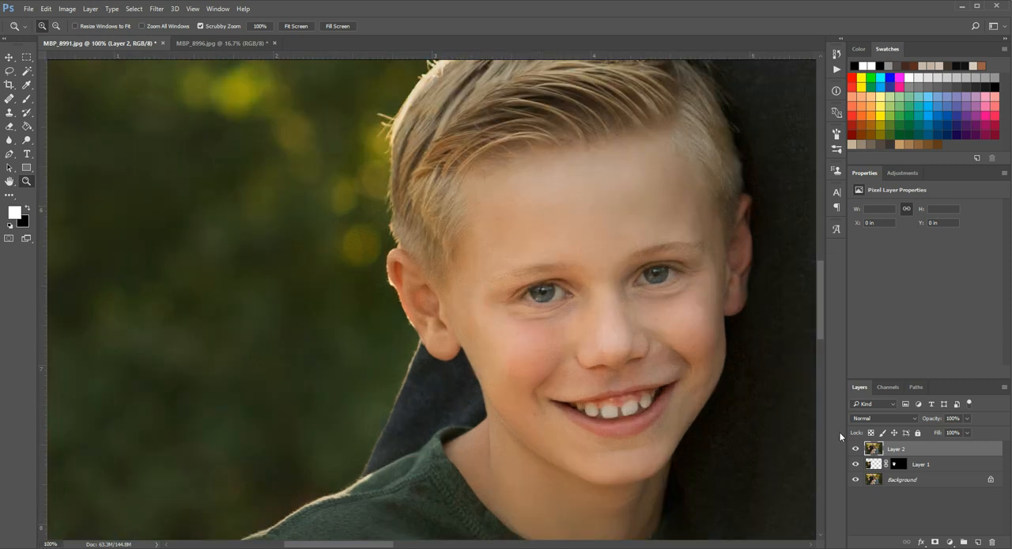
{"action": "left_click", "coordinate": [410, 378]}
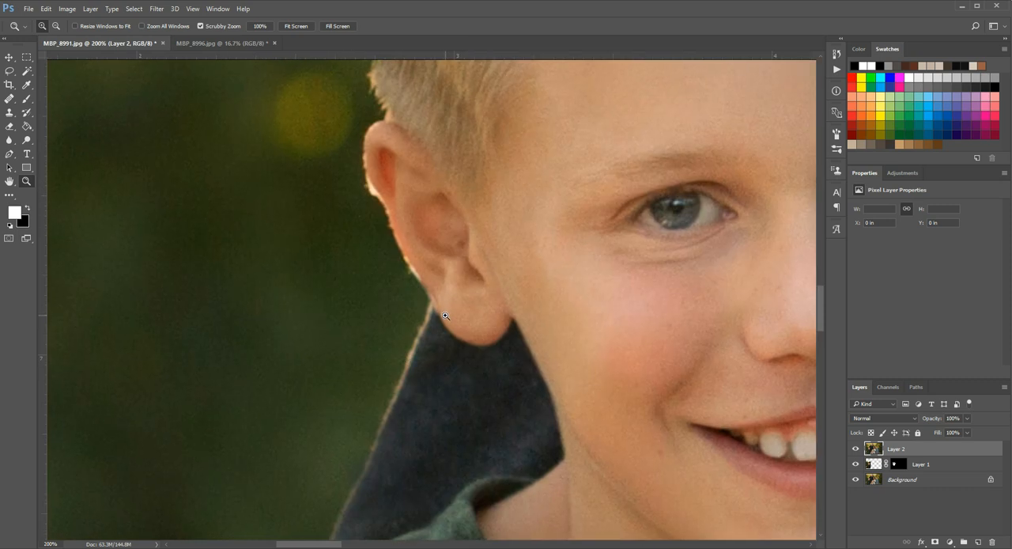
- Clean up the sleeve edge where it meets the boy's earlobe on Layer 2 with a 15 px Clone Stamp
{"action": "left_click", "coordinate": [8, 112]}
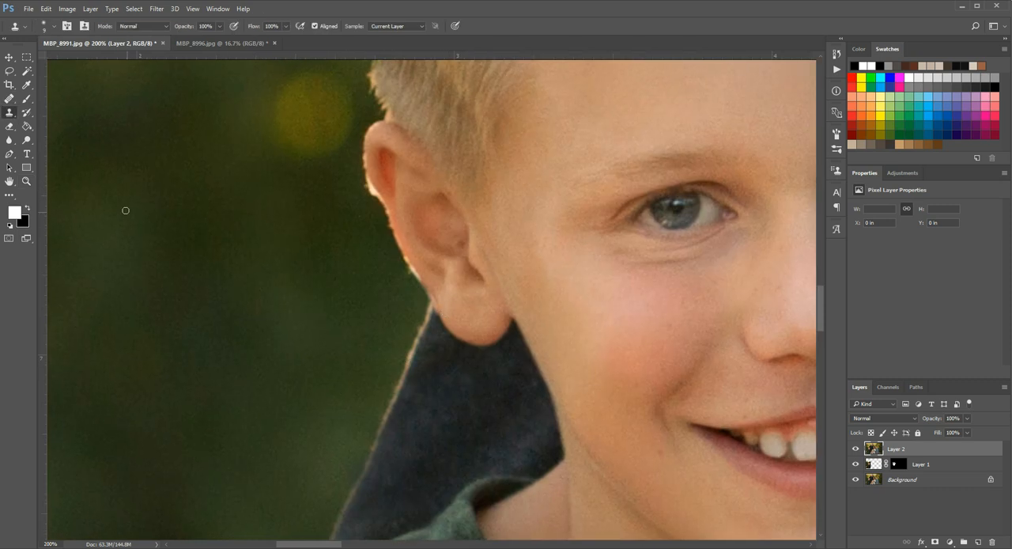
{"action": "key", "text": "bracketright"}
{"action": "key", "text": "bracketright"}
{"action": "key", "text": "bracketright"}
{"action": "left_click", "coordinate": [416, 343], "text": "alt"}
{"action": "key", "text": "bracketleft"}
{"action": "mouse_move", "coordinate": [427, 305]}
{"action": "left_mouse_down"}
{"action": "mouse_move", "coordinate": [410, 292]}
{"action": "mouse_move", "coordinate": [423, 312]}
{"action": "mouse_move", "coordinate": [413, 305]}
{"action": "left_mouse_up"}
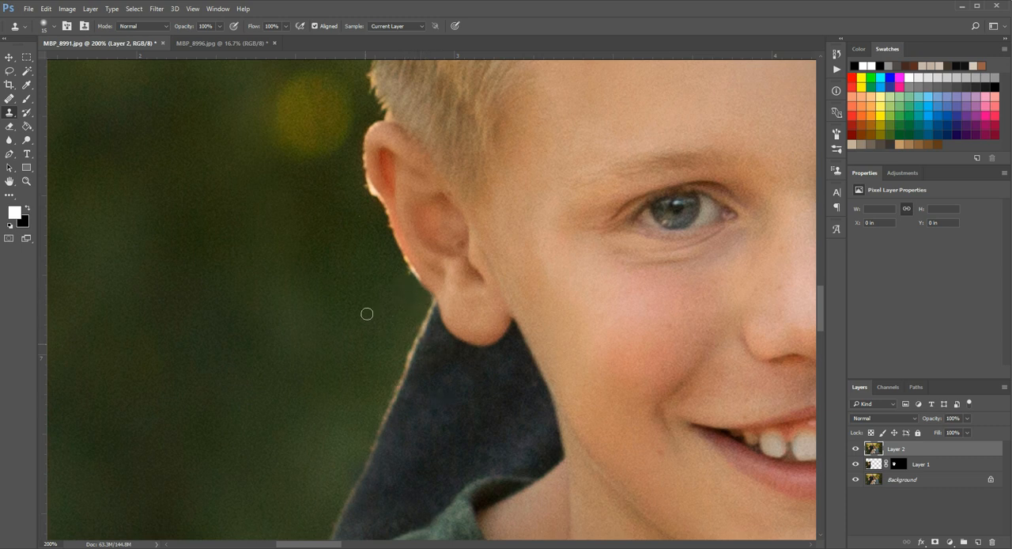
{"action": "left_click", "coordinate": [400, 290], "text": "alt"}
- Heal the background patch where the boy's hairline meets the dark sleeve with a 10 px Healing Brush, sampling nearby yellow background
{"action": "scroll", "coordinate": [388, 289], "scroll_direction": "up", "scroll_amount": 2}
{"action": "scroll", "coordinate": [387, 290], "scroll_direction": "up", "scroll_amount": 1}
{"action": "key", "text": "z"}
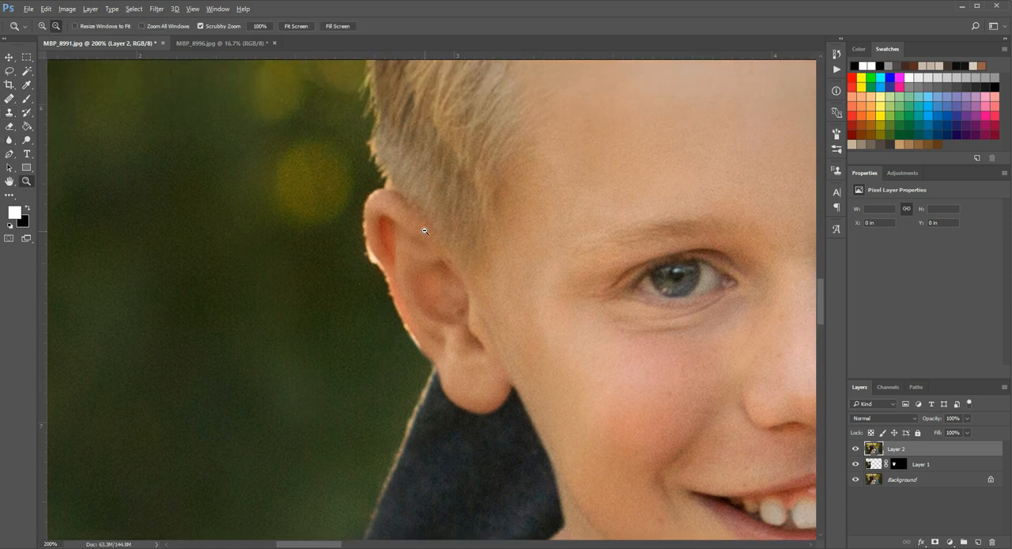
{"action": "left_click", "coordinate": [481, 210], "text": "alt"}
{"action": "scroll", "coordinate": [510, 177], "scroll_direction": "up", "scroll_amount": 6}
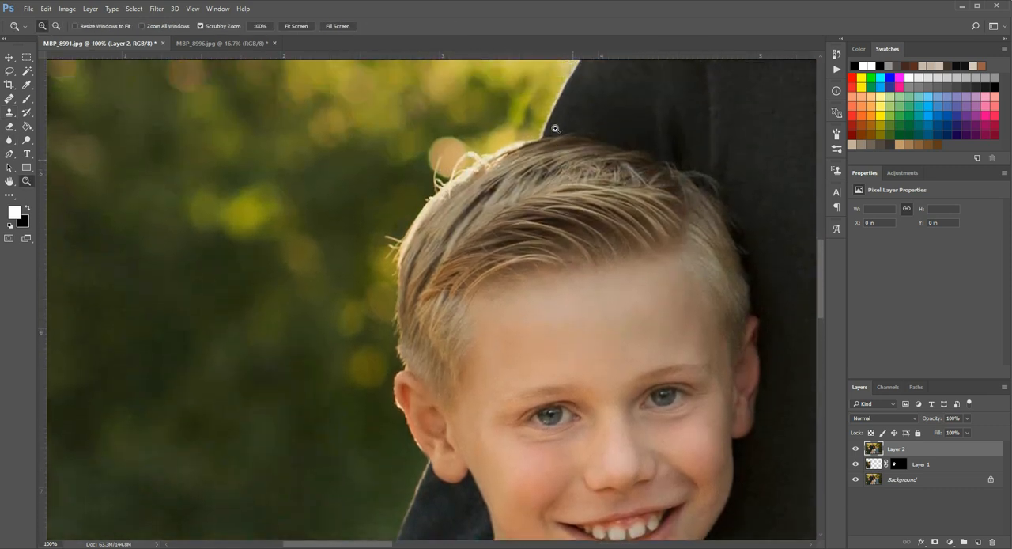
{"action": "scroll", "coordinate": [518, 182], "scroll_direction": "up", "scroll_amount": 1}
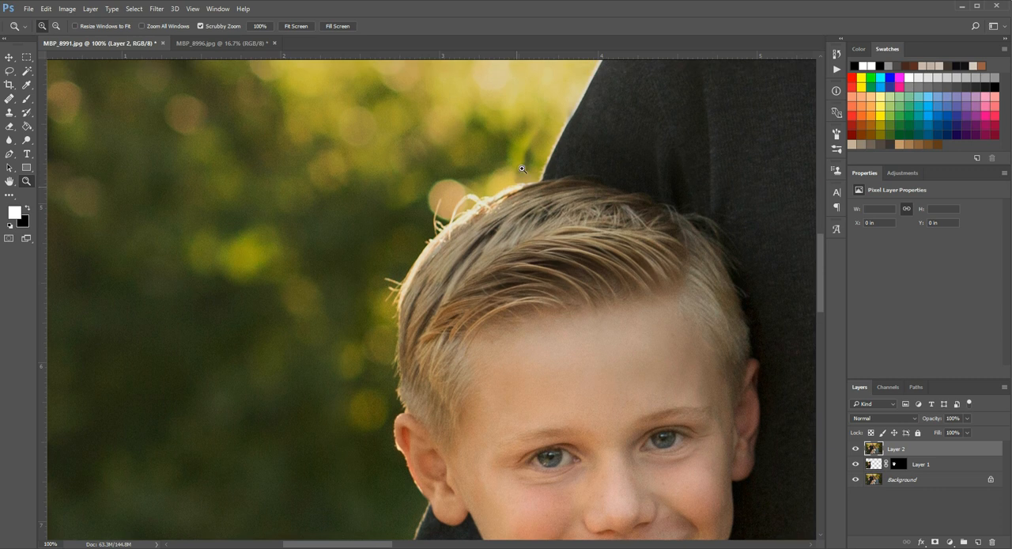
{"action": "left_click", "coordinate": [526, 180]}
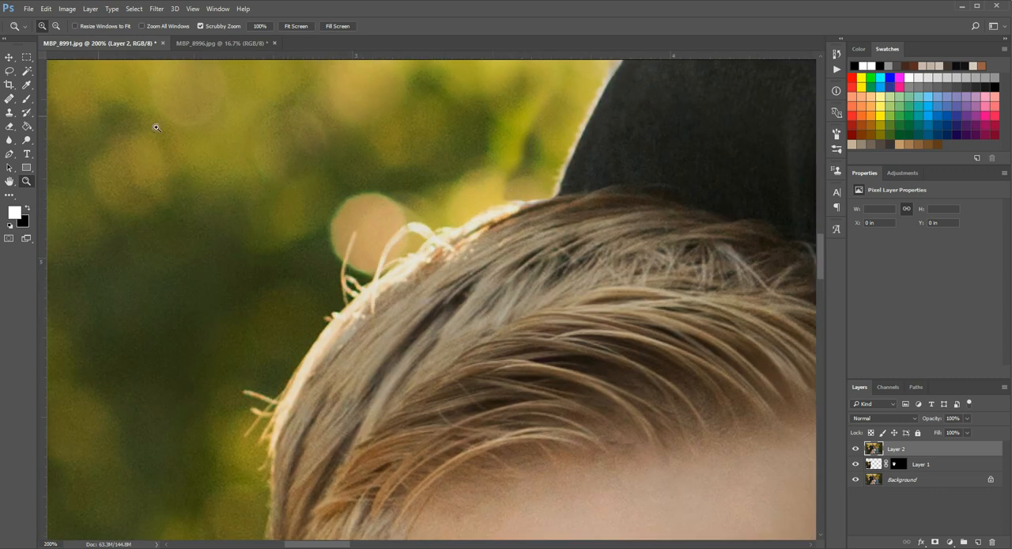
{"action": "left_click", "coordinate": [526, 190]}
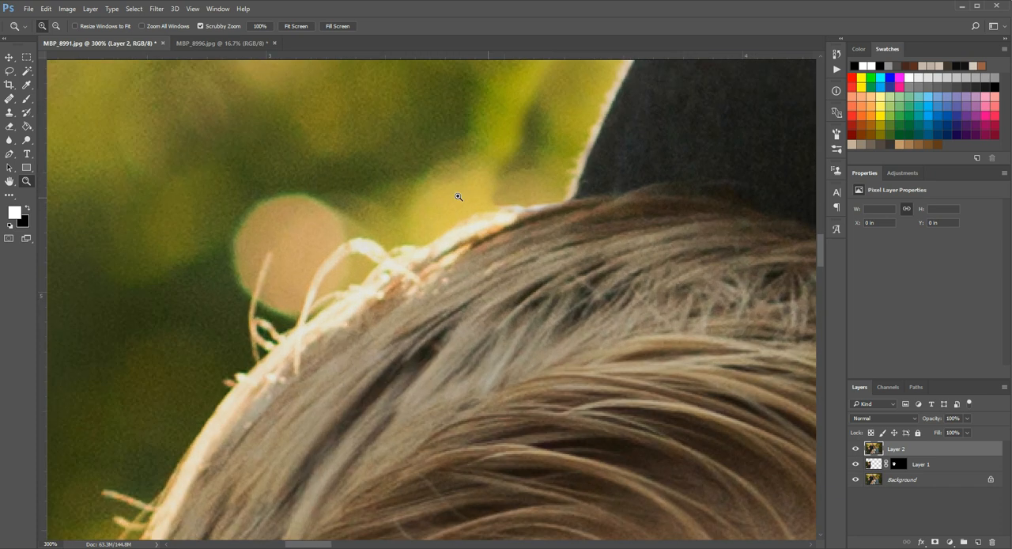
{"action": "left_click", "coordinate": [10, 100]}
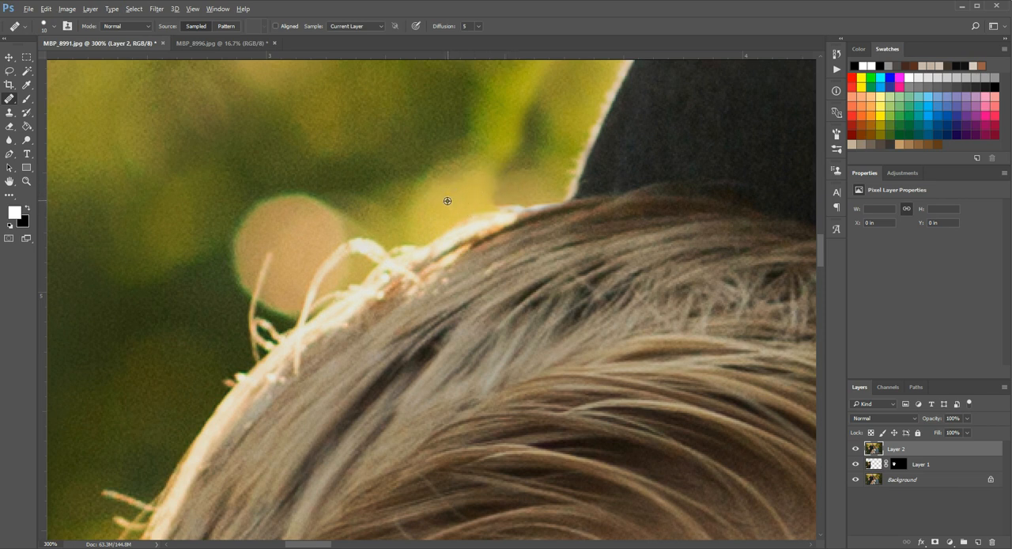
{"action": "left_click", "coordinate": [447, 202], "text": "alt"}
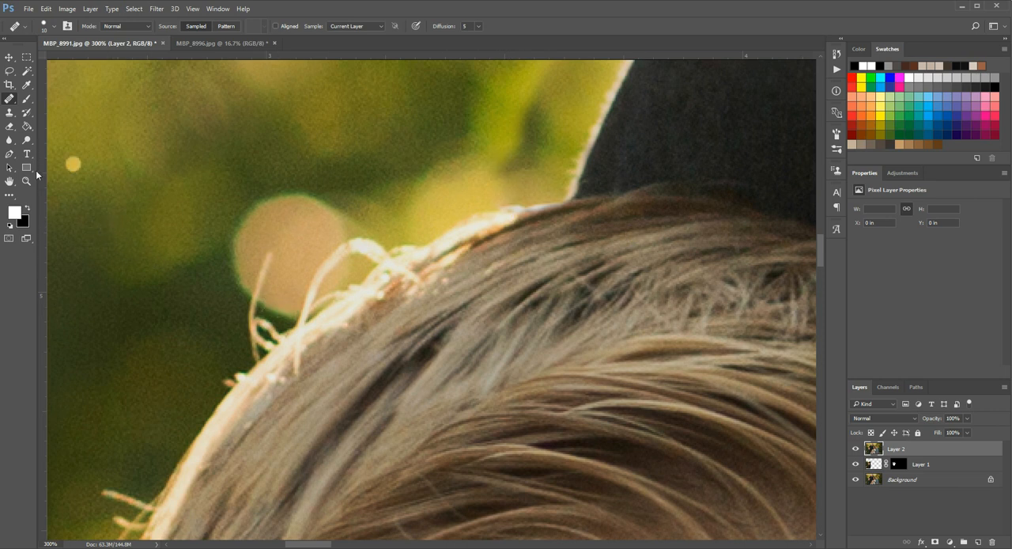
- Review the retouched area around the boy's head by toggling the visibility of Layer 2
{"action": "key", "text": "z"}
{"action": "left_click", "coordinate": [469, 254], "text": "alt"}
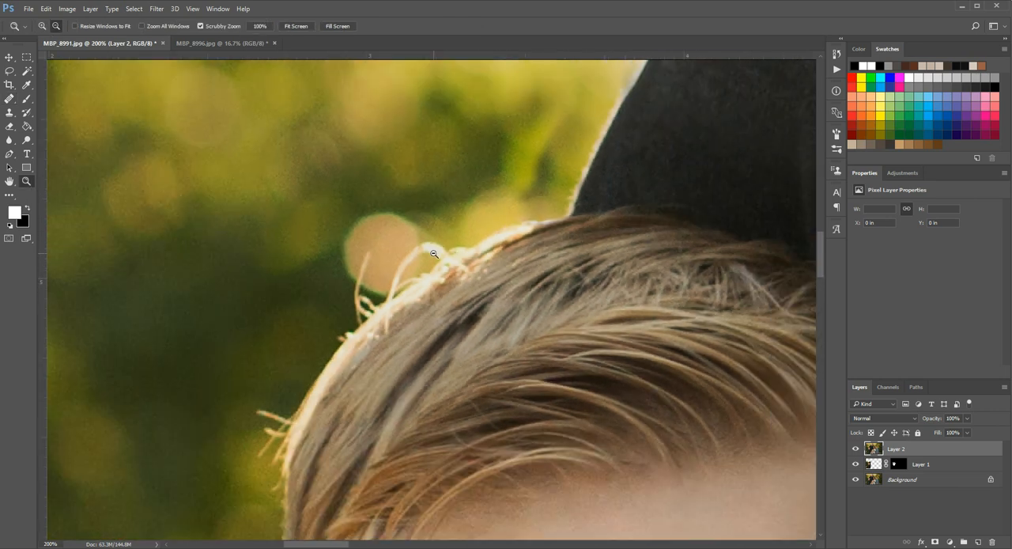
{"action": "left_click", "coordinate": [482, 276], "text": "alt"}
{"action": "left_click", "coordinate": [505, 308], "text": "alt"}
{"action": "left_click", "coordinate": [505, 309], "text": "alt"}
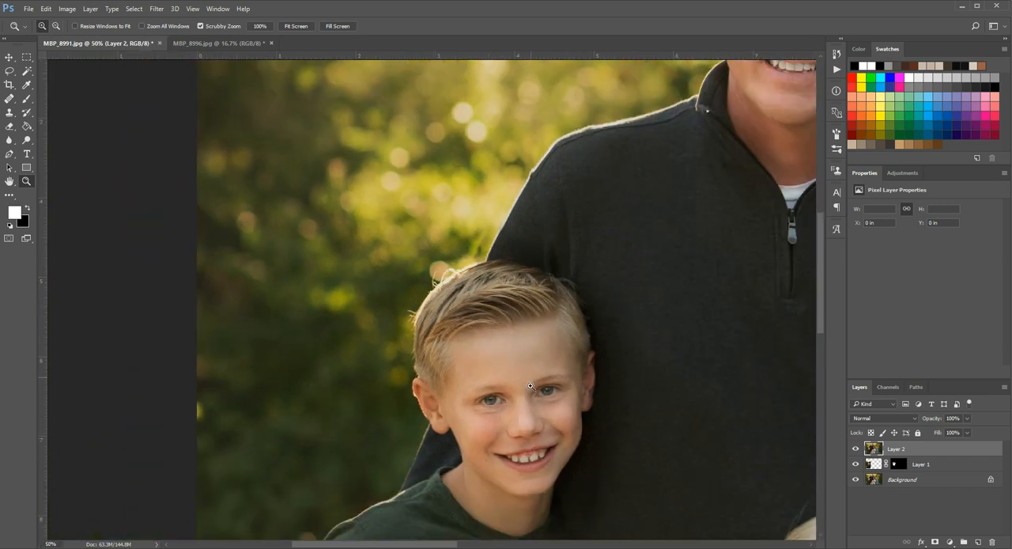
{"action": "scroll", "coordinate": [785, 443], "scroll_direction": "down", "scroll_amount": 2}
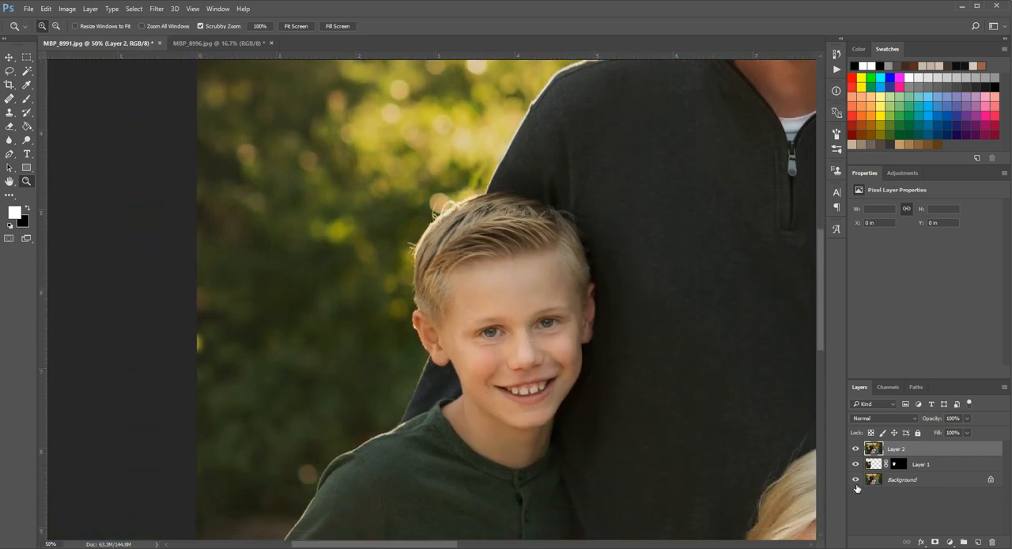
{"action": "left_click", "coordinate": [853, 449]}
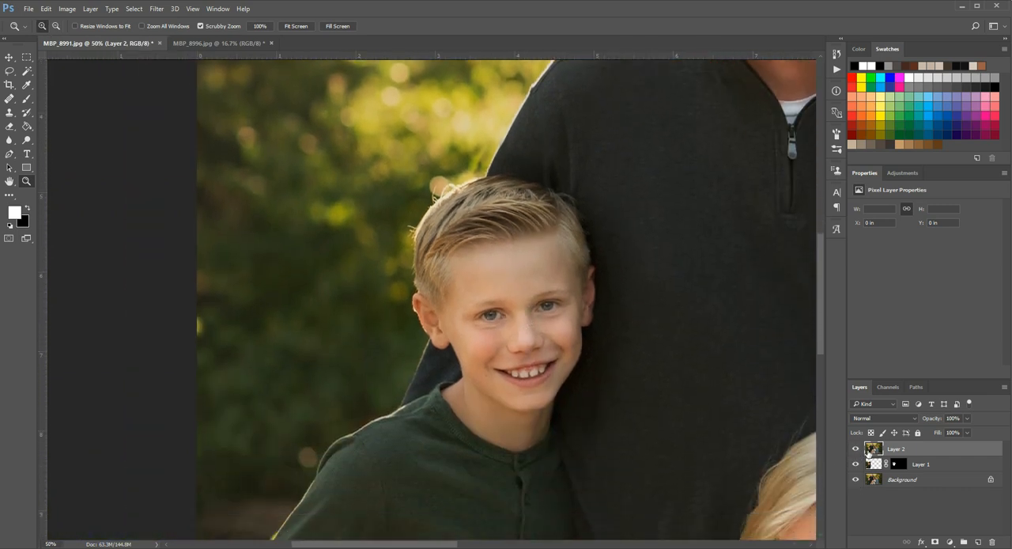
{"action": "left_click", "coordinate": [854, 450]}
{"action": "left_click", "coordinate": [854, 449]}
- Compare the Background layer alone with the full composite, and review the result in the wider family portrait
{"action": "left_click", "coordinate": [855, 480], "text": "alt"}
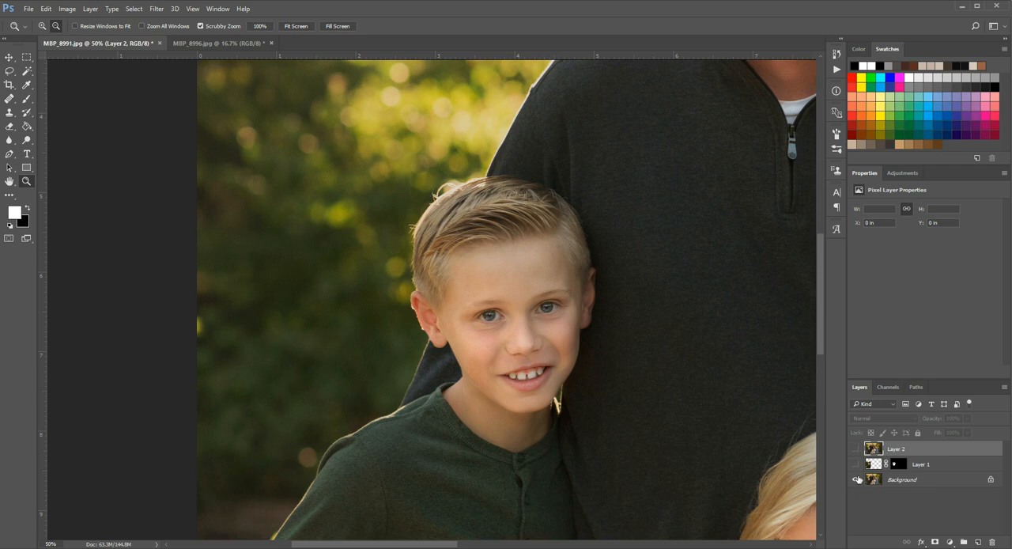
{"action": "left_click", "coordinate": [857, 480], "text": "alt"}
{"action": "left_click", "coordinate": [857, 480], "text": "alt"}
{"action": "left_click", "coordinate": [857, 480], "text": "alt"}
{"action": "left_click", "coordinate": [857, 480], "text": "alt"}
{"action": "left_click", "coordinate": [857, 480], "text": "alt"}
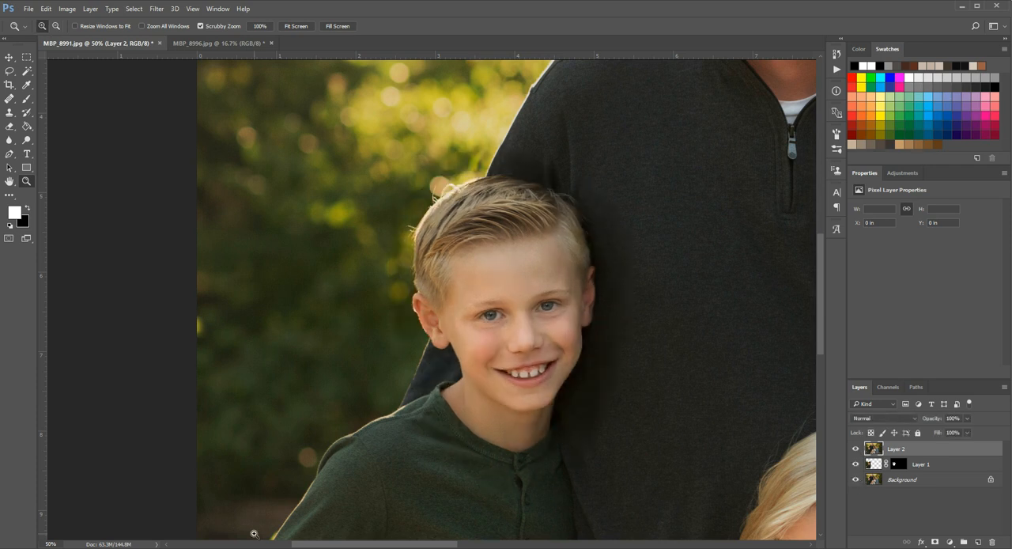
{"action": "scroll", "coordinate": [407, 455], "scroll_direction": "down", "scroll_amount": 1}
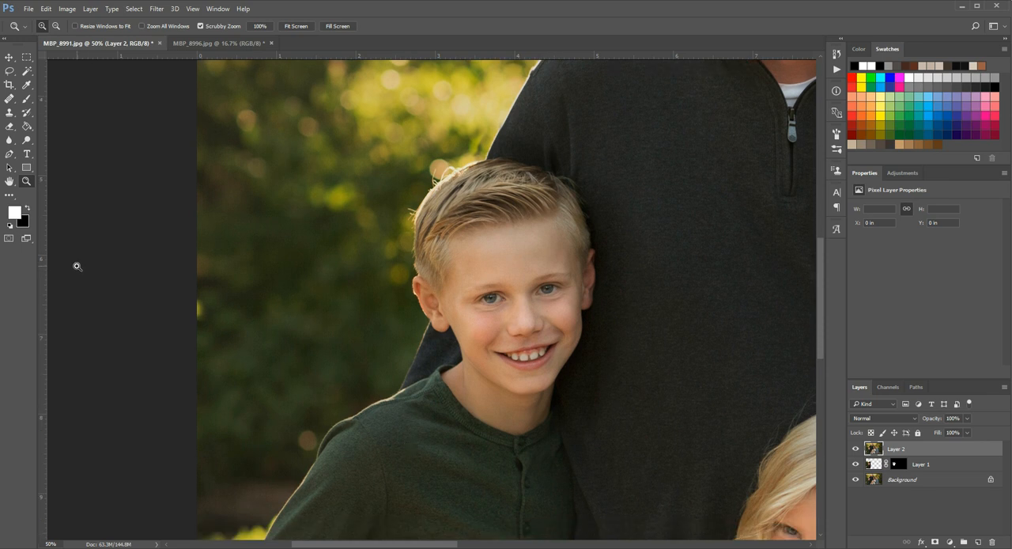
{"action": "left_click", "coordinate": [482, 206]}
{"action": "left_click", "coordinate": [406, 274]}
{"action": "left_click", "coordinate": [585, 300]}
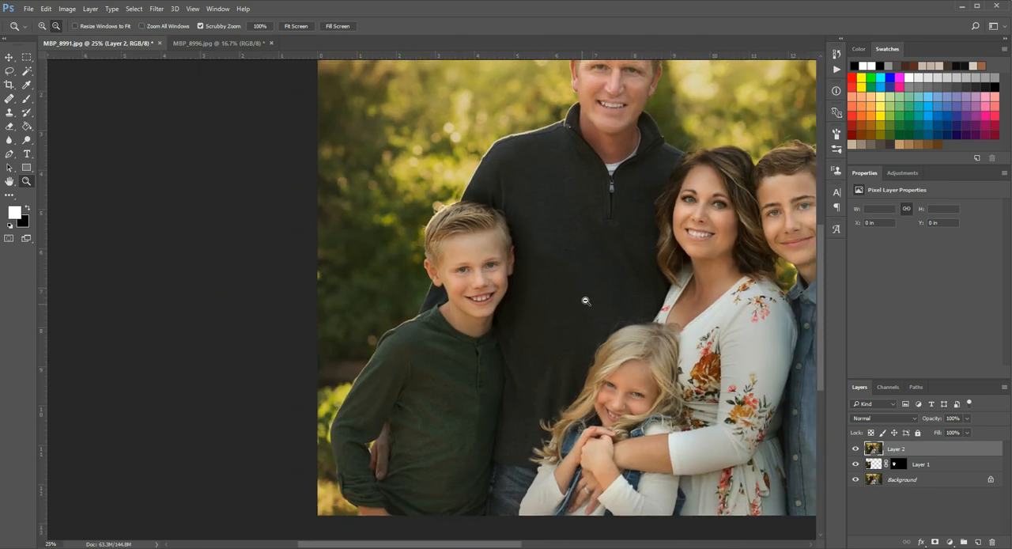